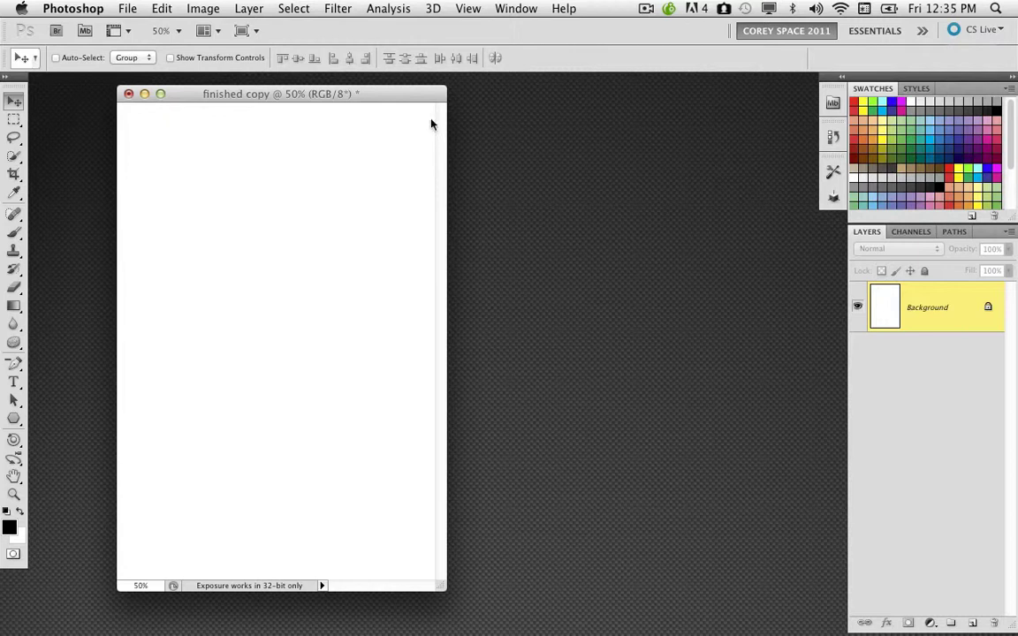
Arrange the portrait photo window beside the finished copy document window
left_click_drag(413, 90, 419, 96)
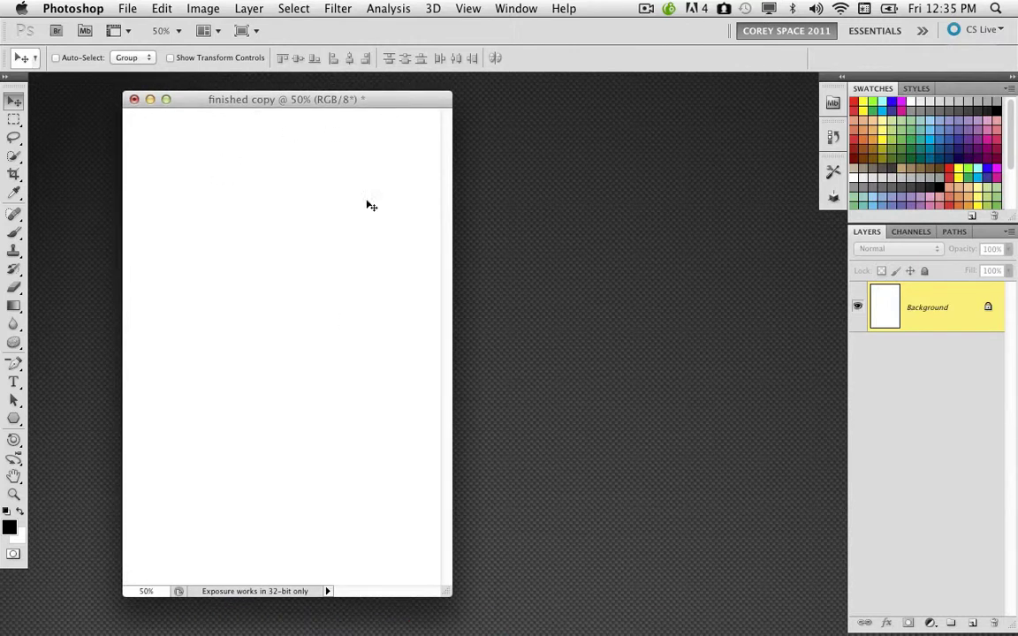
mouse_move(662, 632)
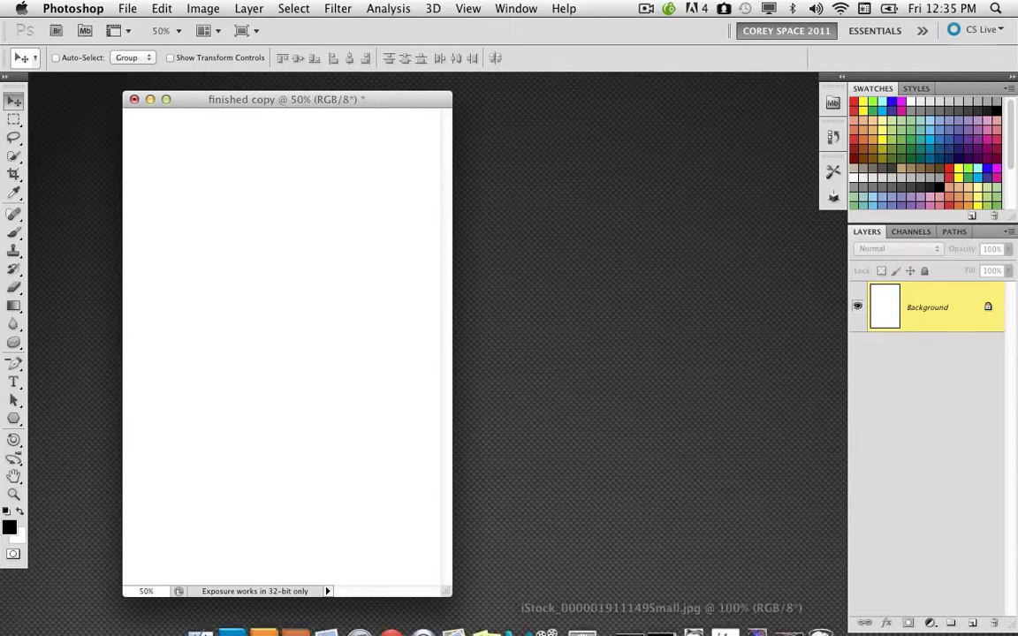
left_click(629, 610)
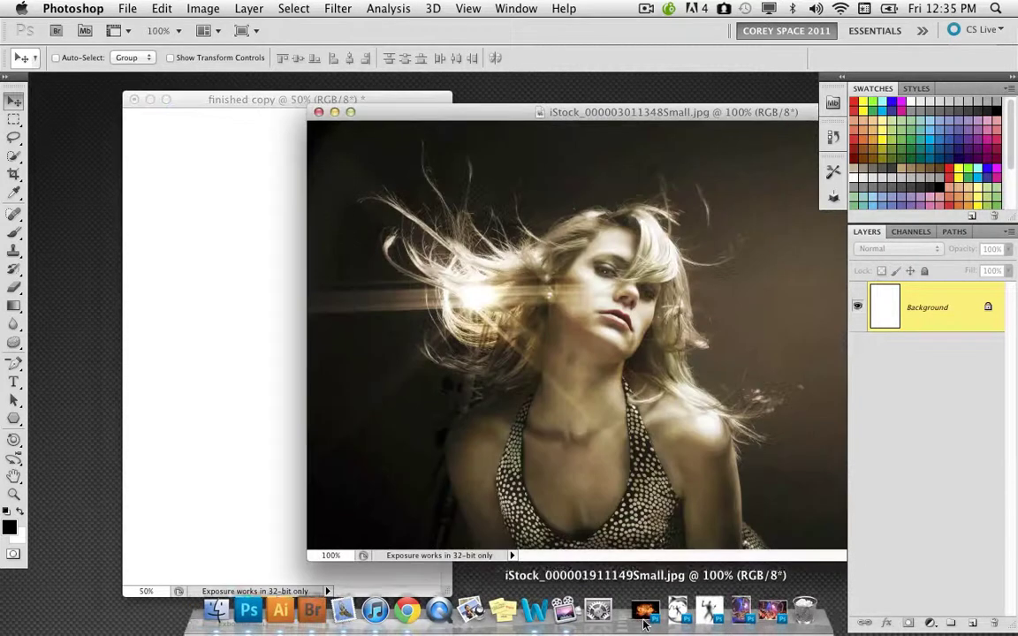
left_click_drag(518, 125, 601, 120)
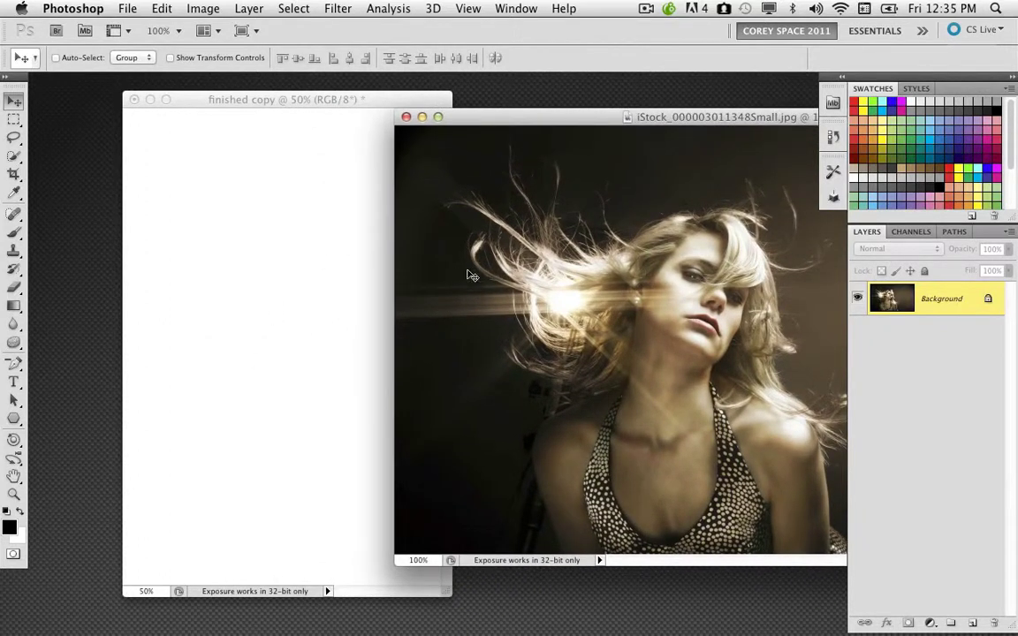
Drag the portrait photo into finished copy as Layer 1 and close the photo's window
left_click_drag(435, 251, 336, 325)
left_click(534, 217)
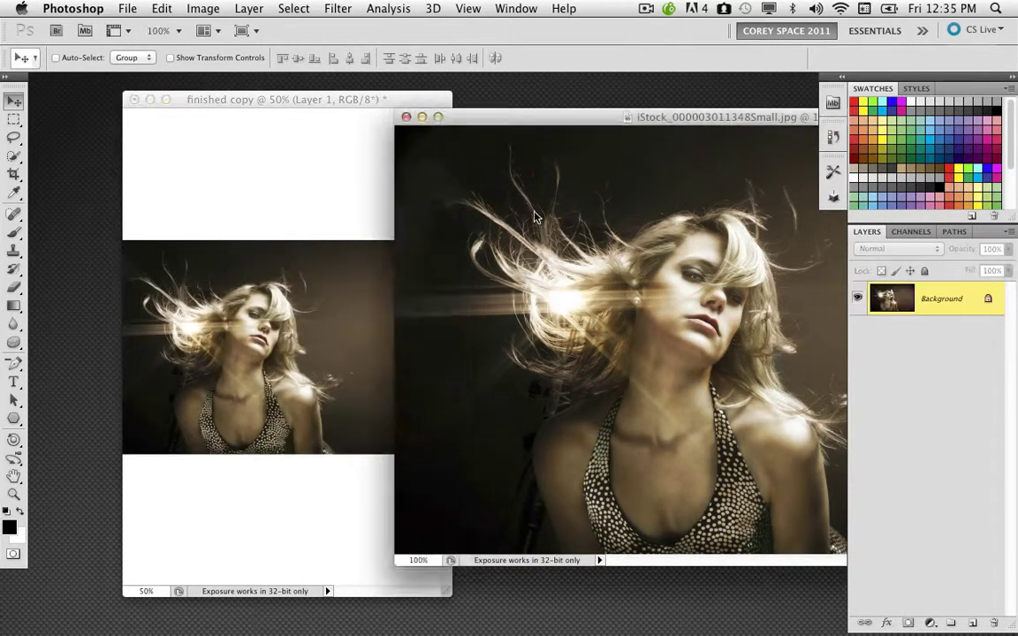
left_click(405, 117)
left_click_drag(414, 99, 444, 101)
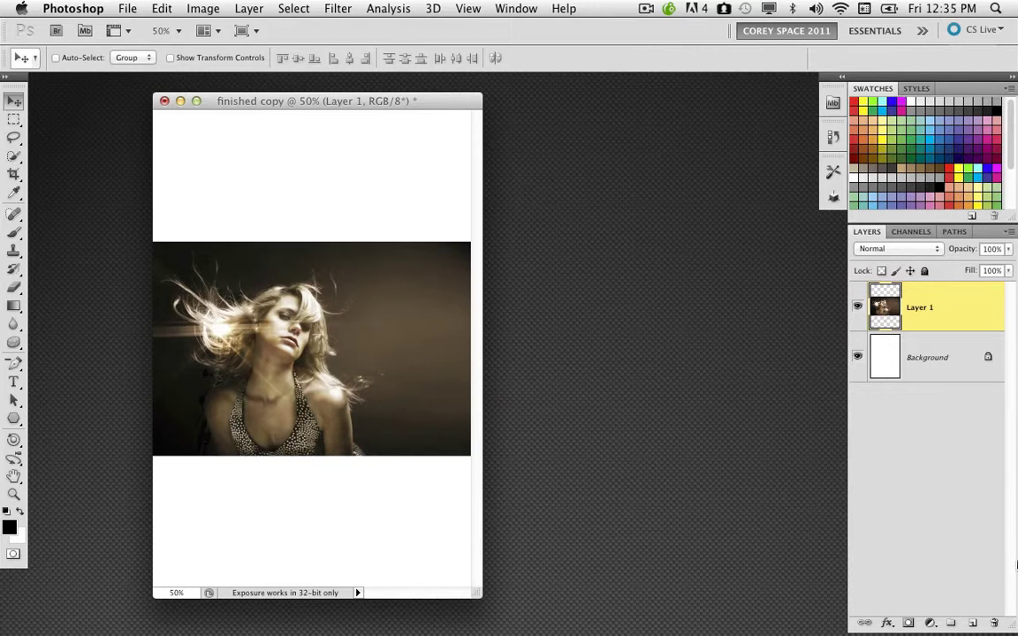
Add a new Layer 2 and convert it into a 3D cylinder shape
left_click(973, 623)
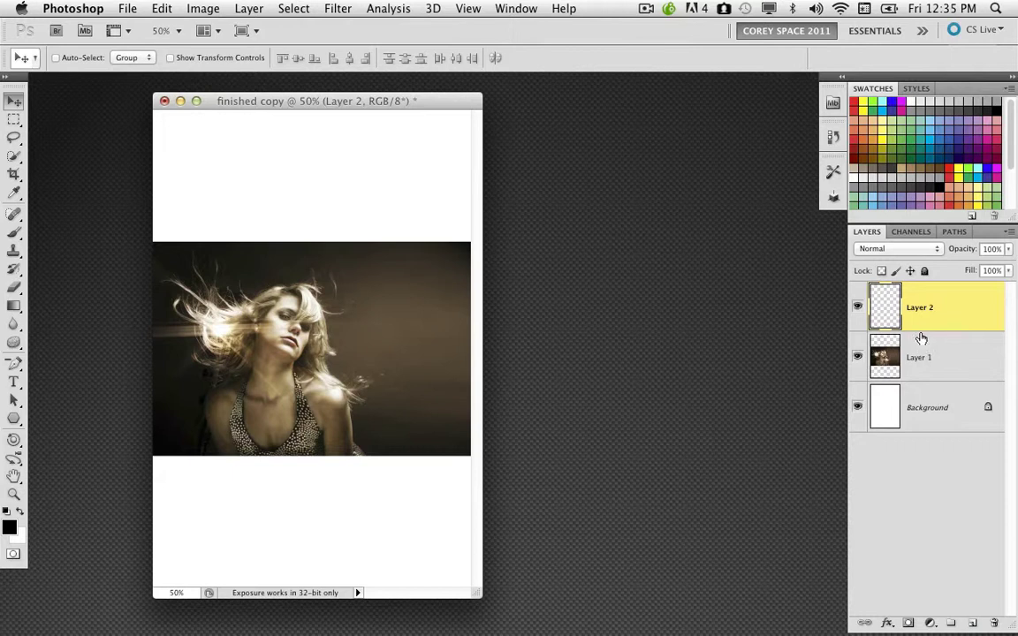
left_click(432, 9)
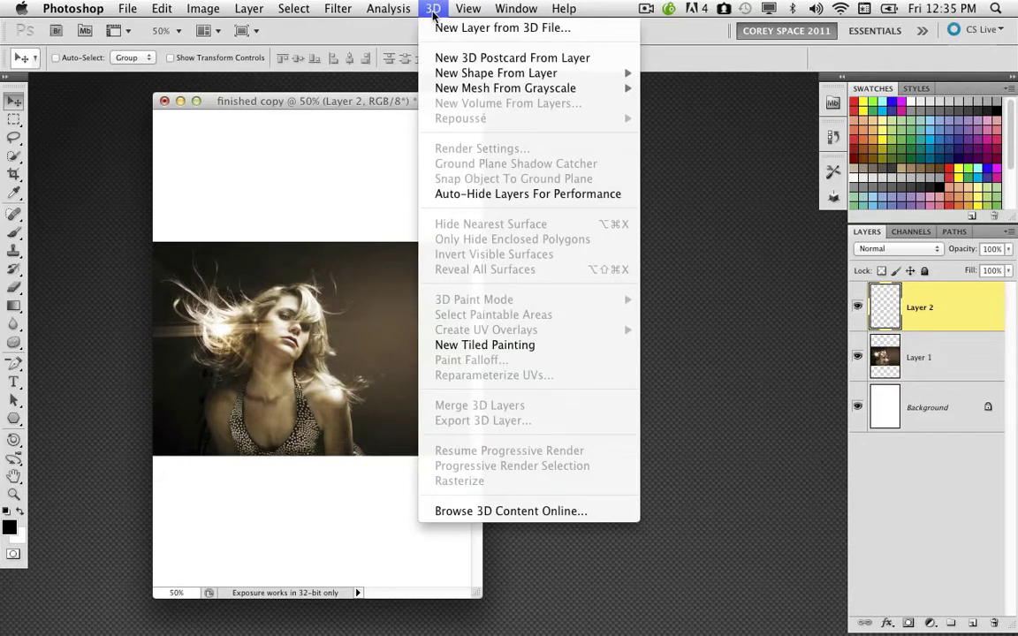
mouse_move(459, 78)
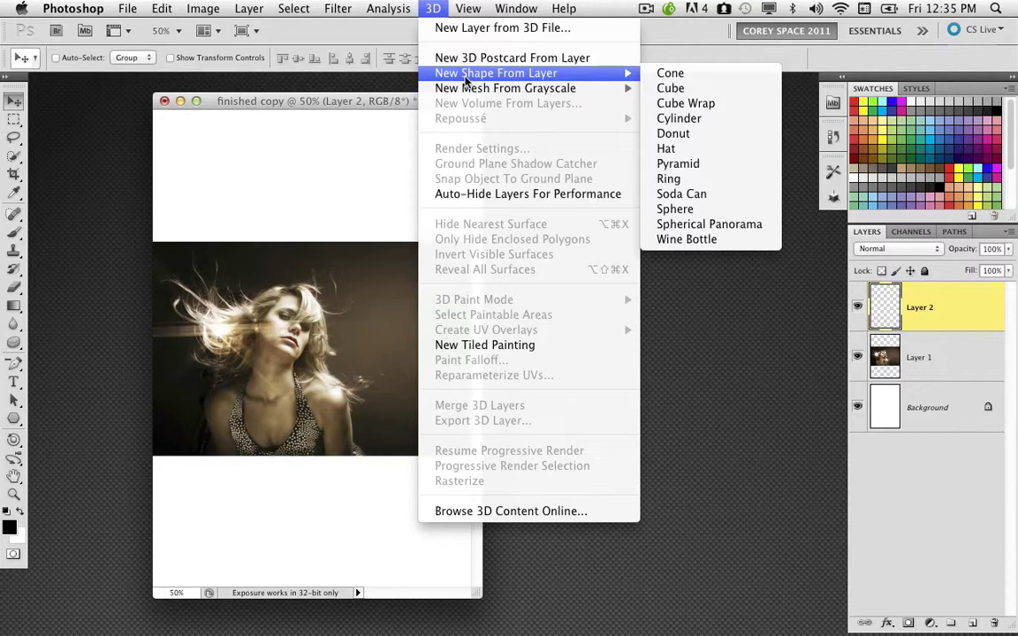
left_click(710, 125)
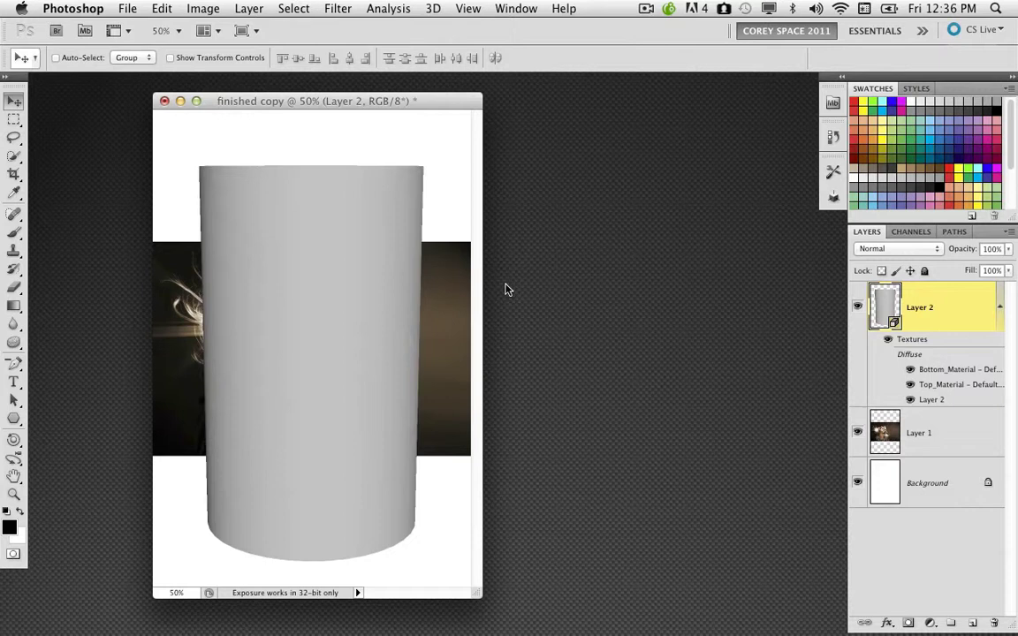
Tilt the cylinder with the 3D Object Rotate Tool to reveal its lilac top face
left_click(14, 440)
left_click(58, 437)
mouse_move(242, 374)
left_mouse_down()
mouse_move(315, 353)
mouse_move(465, 493)
mouse_move(482, 317)
mouse_move(312, 264)
mouse_move(280, 521)
mouse_move(368, 279)
mouse_move(363, 221)
mouse_move(380, 266)
mouse_move(358, 297)
mouse_move(295, 491)
mouse_move(305, 371)
mouse_move(293, 111)
mouse_move(297, 455)
mouse_move(310, 185)
mouse_move(300, 442)
mouse_move(305, 292)
mouse_move(325, 168)
mouse_move(320, 279)
mouse_move(323, 270)
left_mouse_up()
Open the 3D panel and float it to the right of the document
left_click(516, 9)
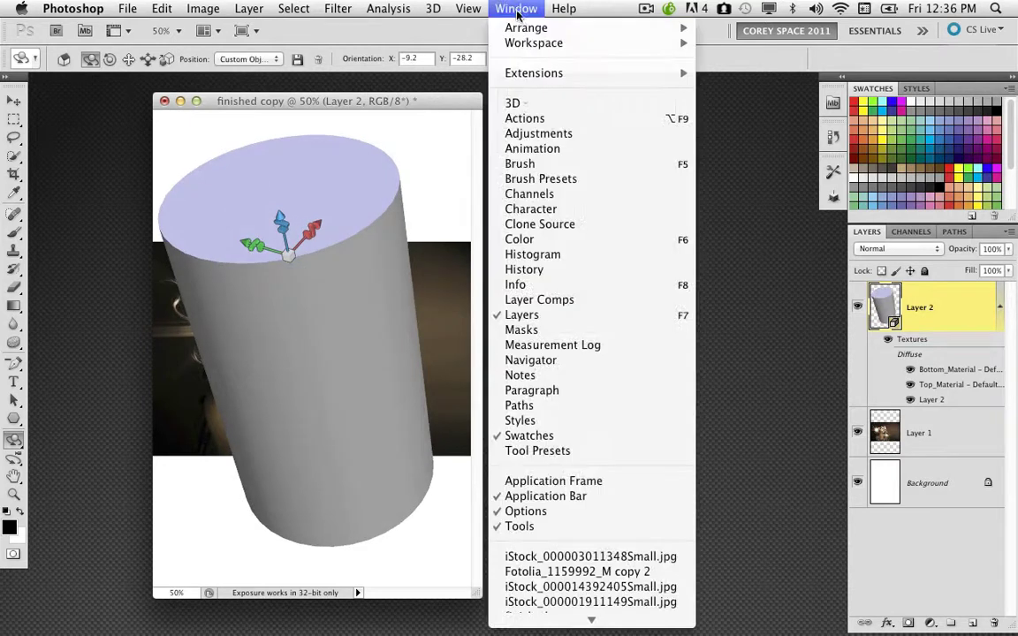
left_click(518, 103)
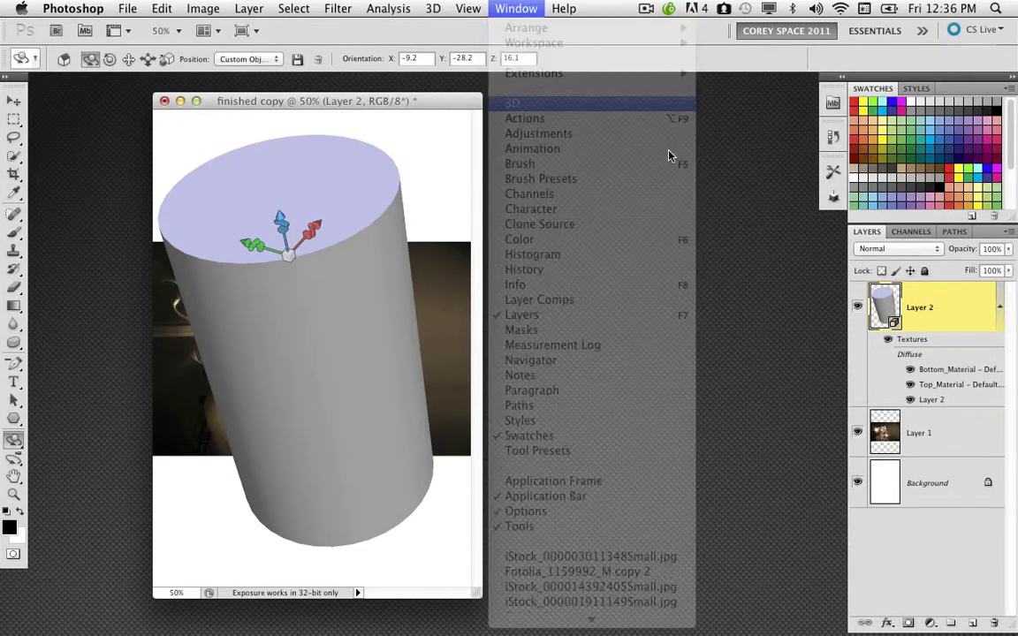
left_click_drag(741, 168, 516, 159)
left_click(654, 152)
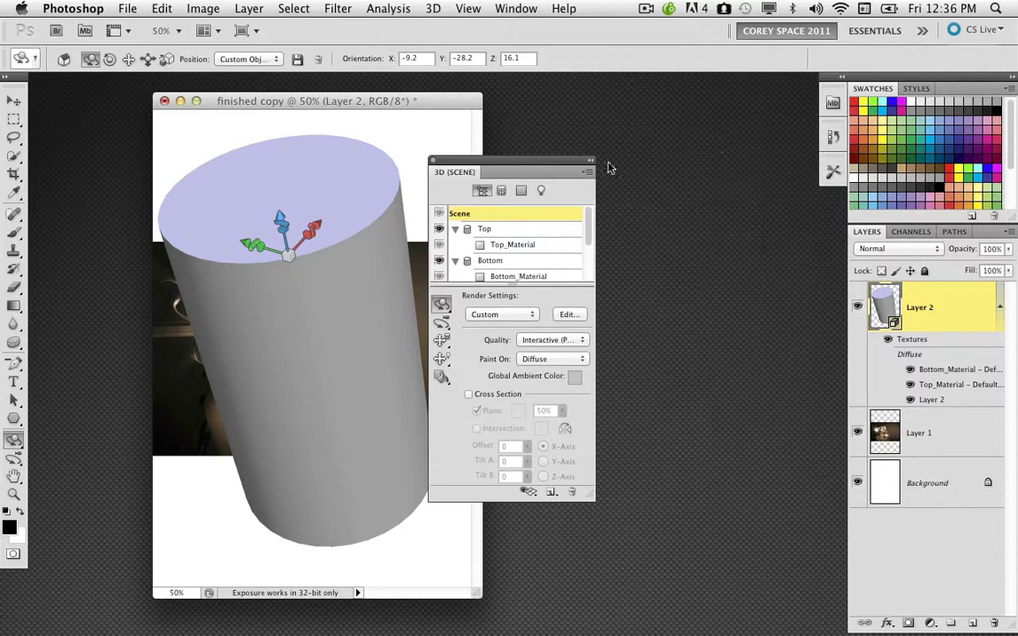
left_click_drag(584, 148, 797, 152)
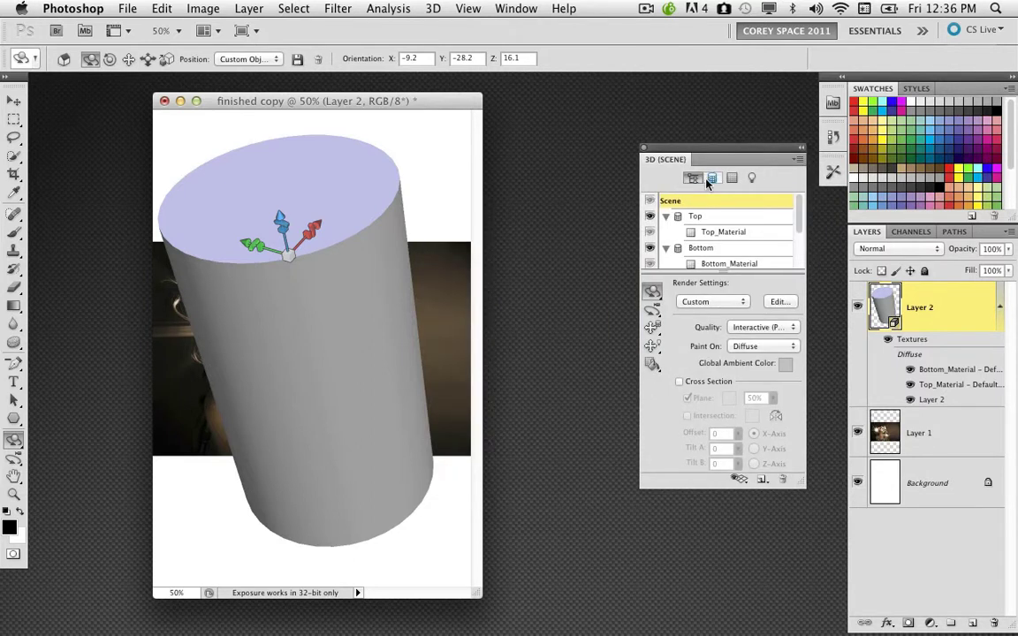
In Mesh view hide the Top cap, then reset the rotated cylinder upright
left_click(712, 179)
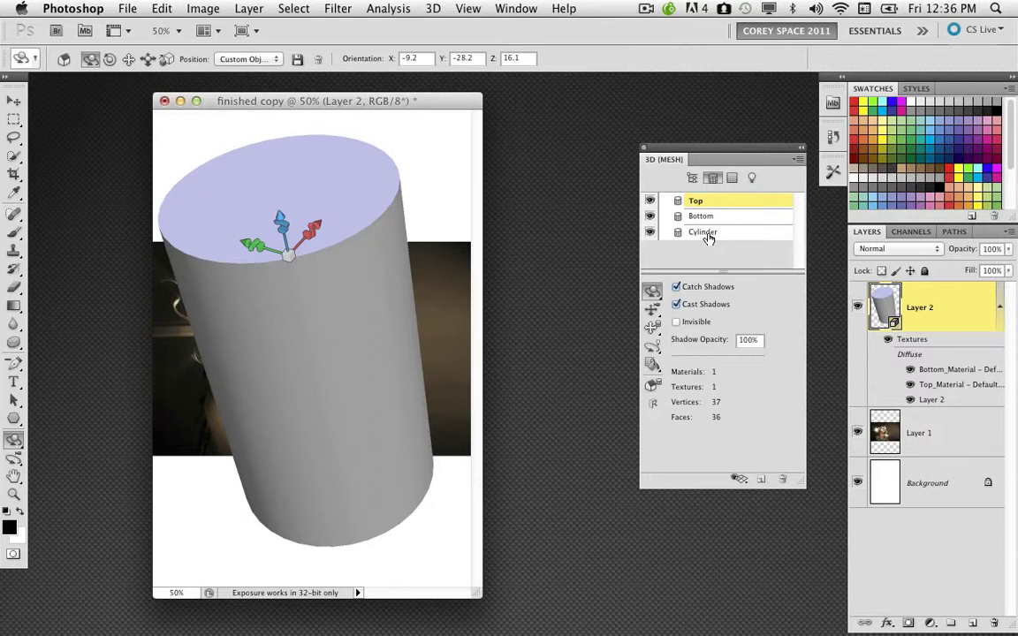
left_click(649, 201)
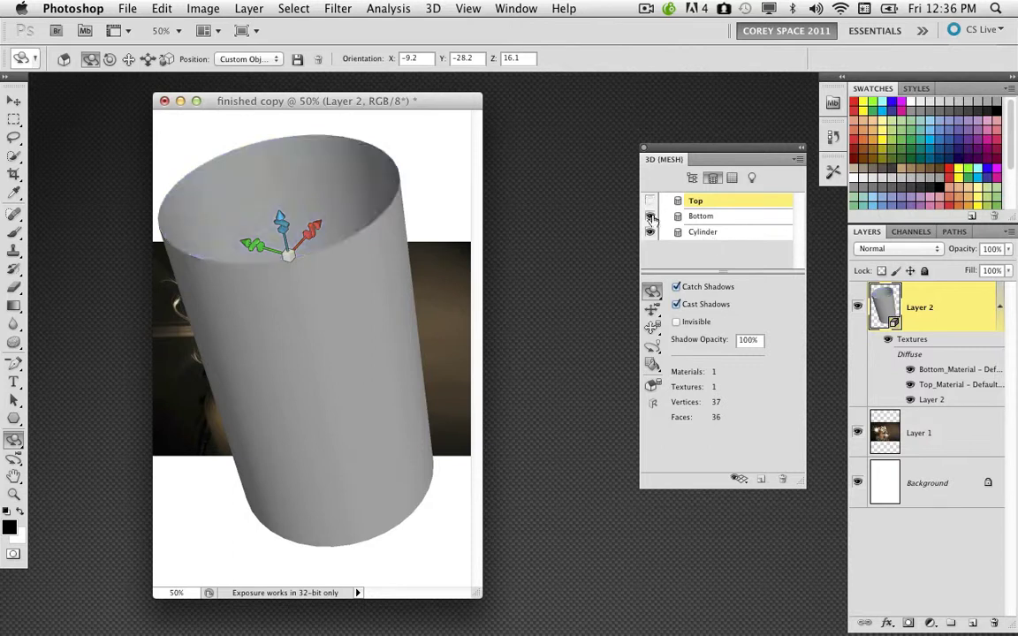
left_click_drag(366, 455, 431, 404)
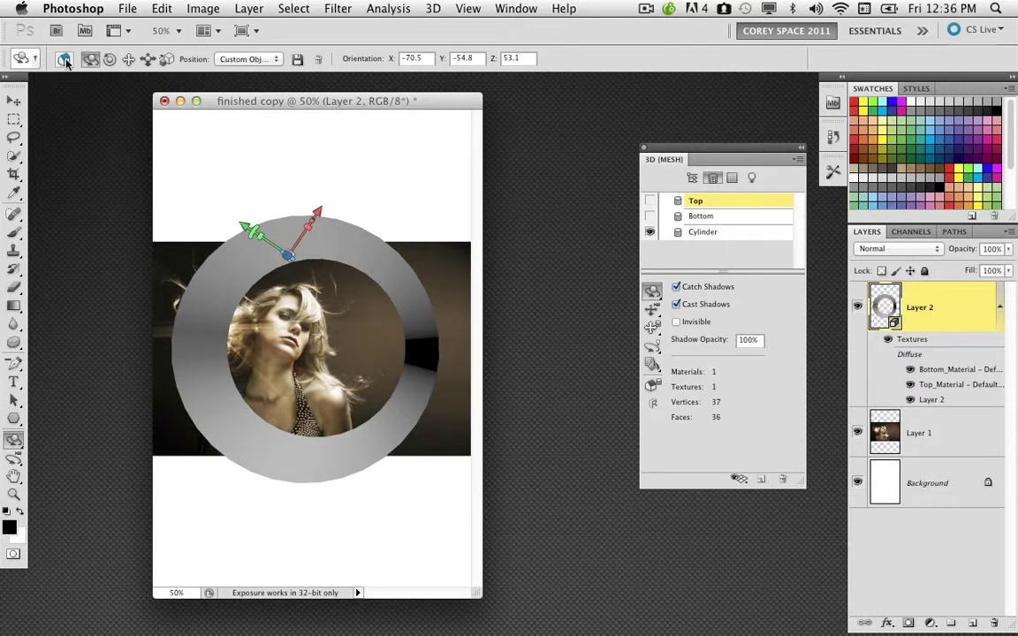
left_click(64, 59)
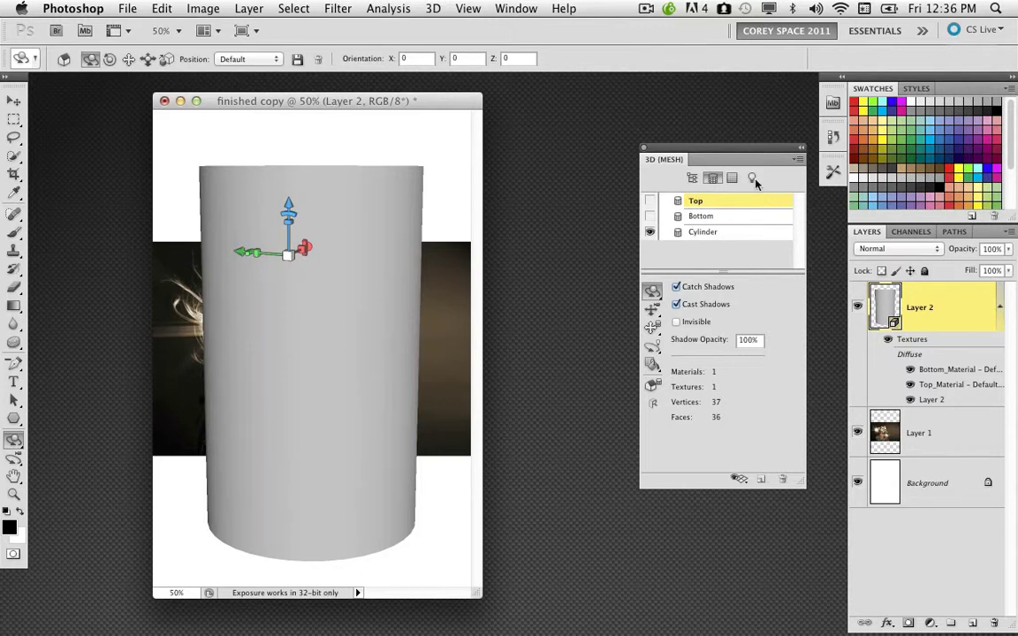
Hide the cylinder layer and turn Layer 1's photo into a 3D postcard
left_click_drag(721, 151, 664, 159)
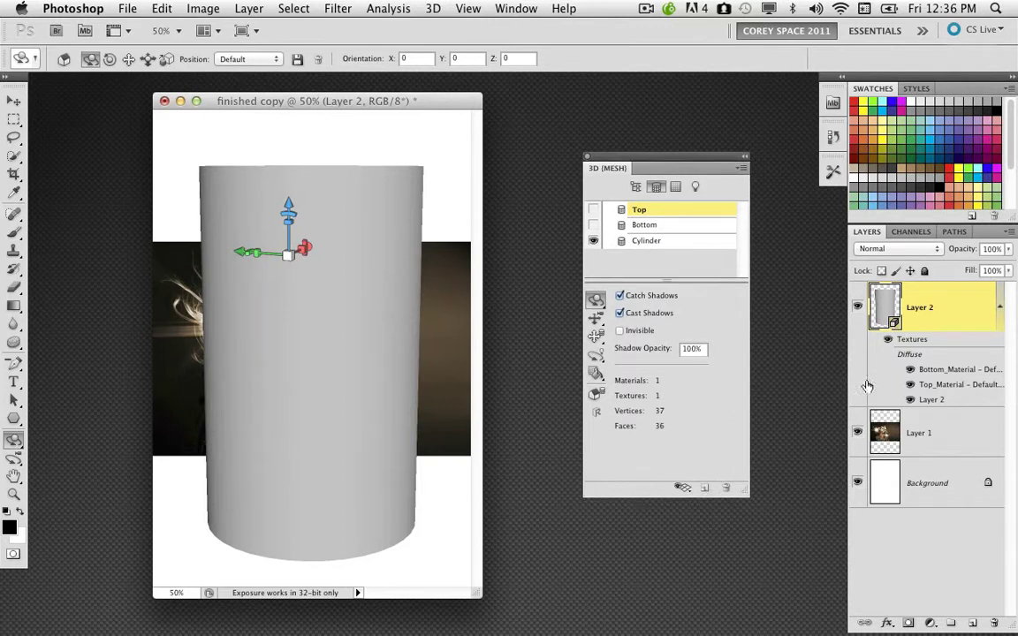
left_click(858, 306)
left_click(889, 446)
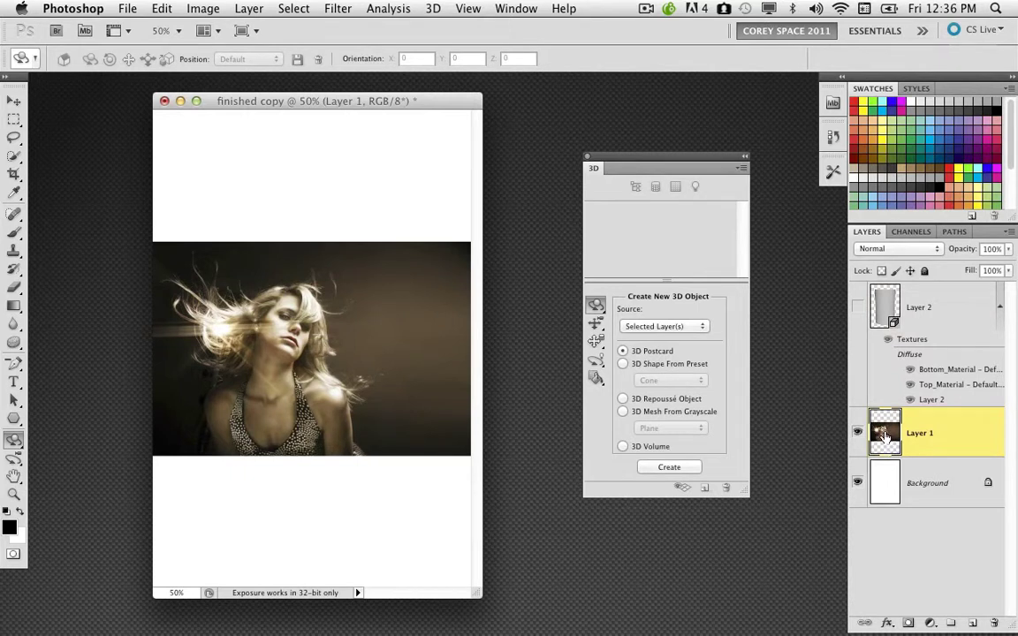
left_click(468, 9)
mouse_move(440, 15)
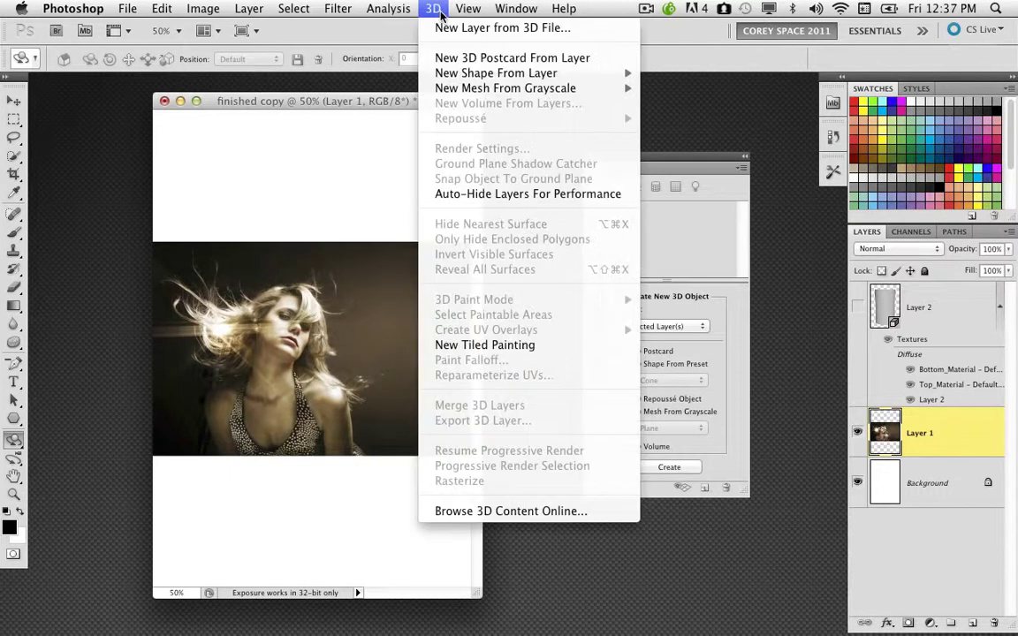
left_click(557, 62)
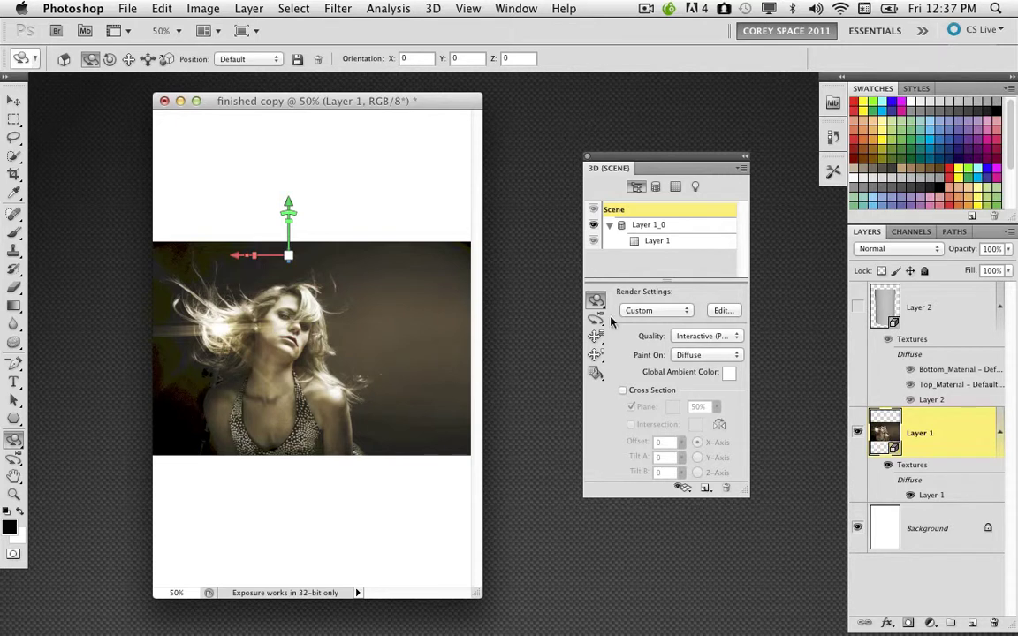
Tilt the postcard, undo it back to flat, and show the cylinder layer again
left_click_drag(309, 354, 397, 254)
key("super+z")
left_click(857, 307)
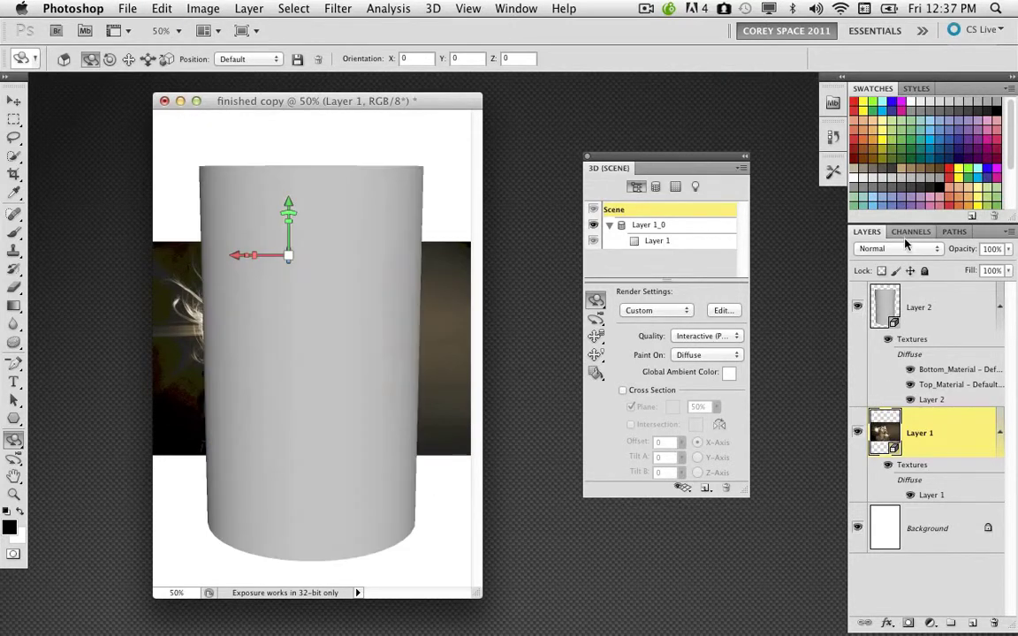
left_click(884, 309)
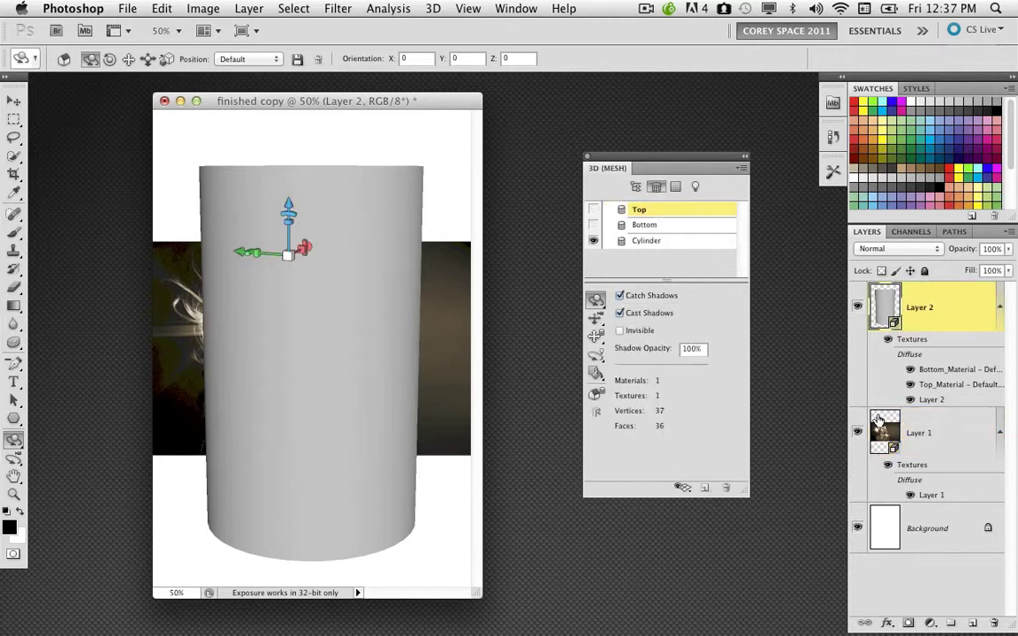
left_click(886, 439)
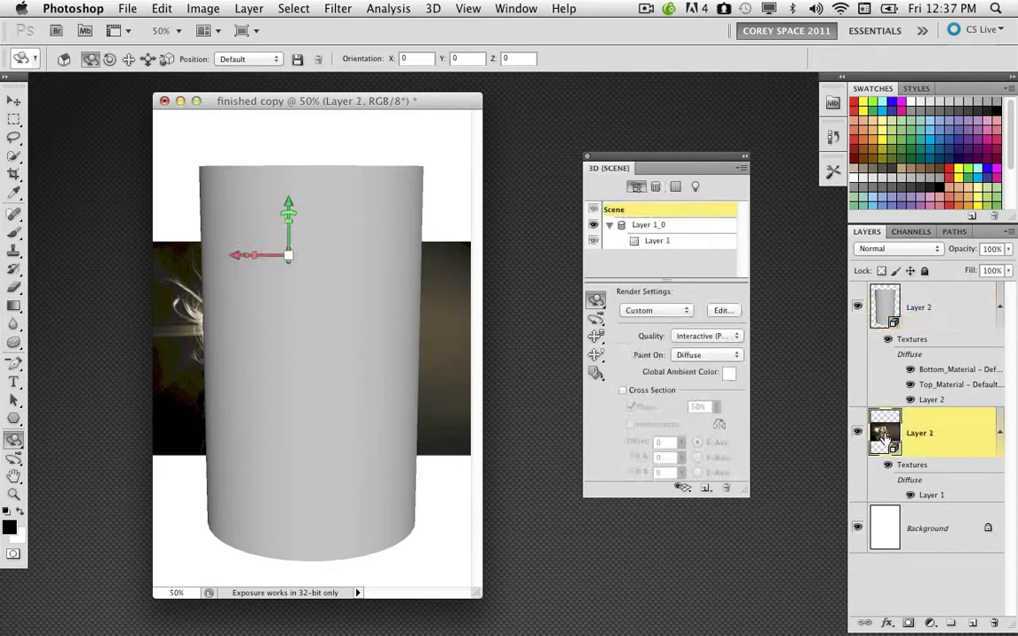
Select Layers 1 and 2 and combine them with Merge 3D Layers
left_click(911, 317, "shift")
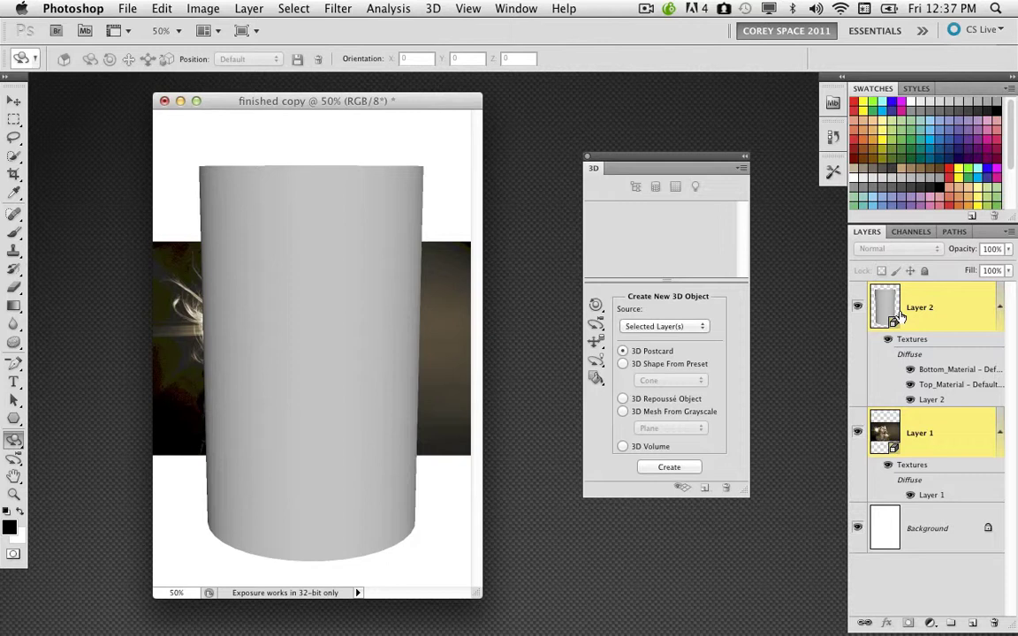
left_click(434, 9)
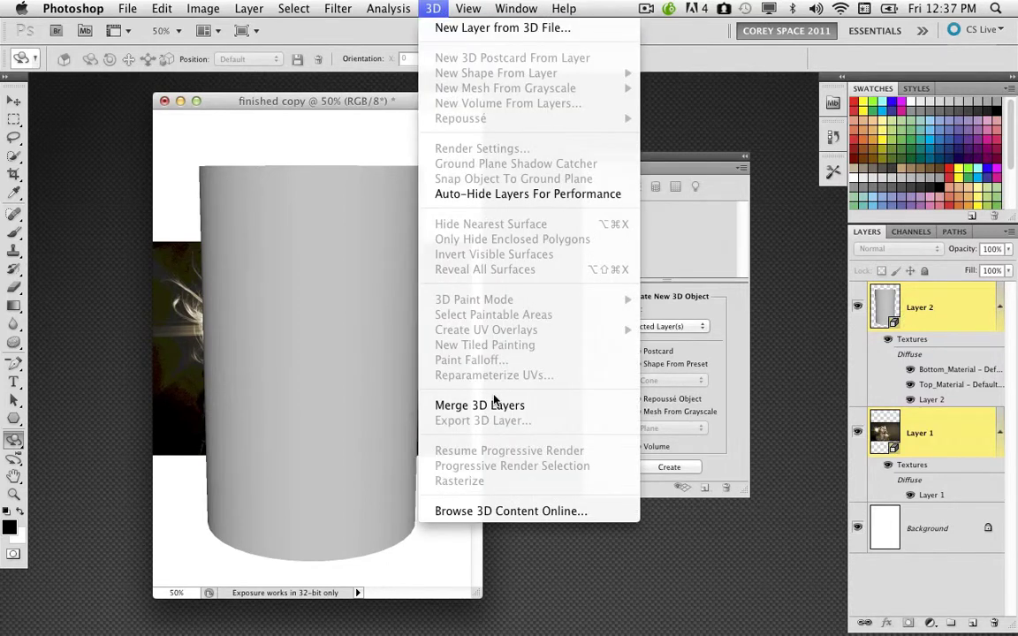
left_click(554, 408)
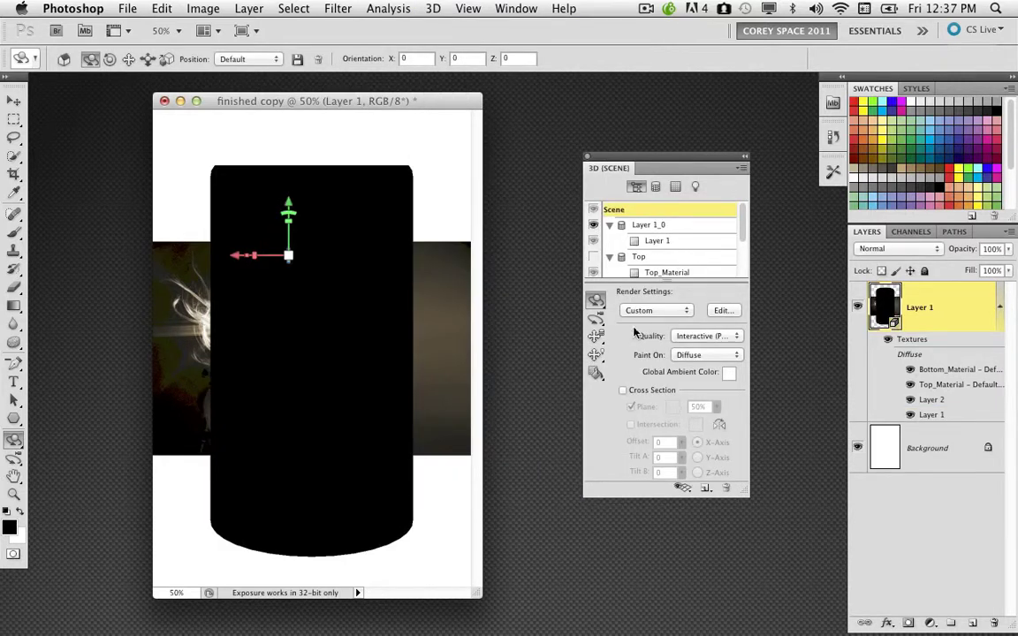
Rotate the merged 3D object slightly, then reset it to its default front view
left_click(595, 301)
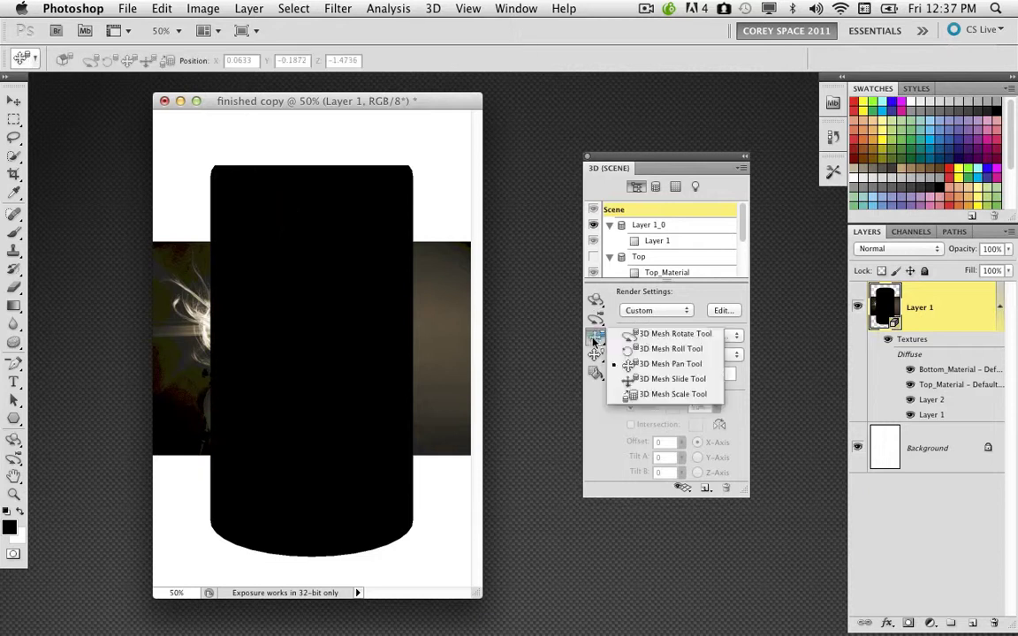
left_click(15, 447)
left_click(16, 447)
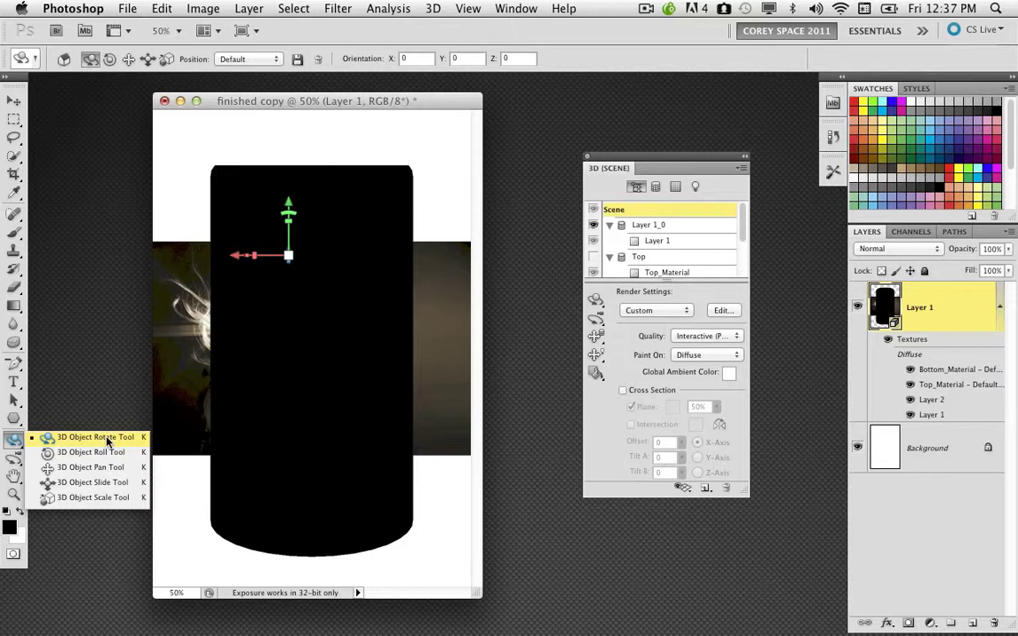
left_click(107, 440)
left_click_drag(332, 416, 320, 271)
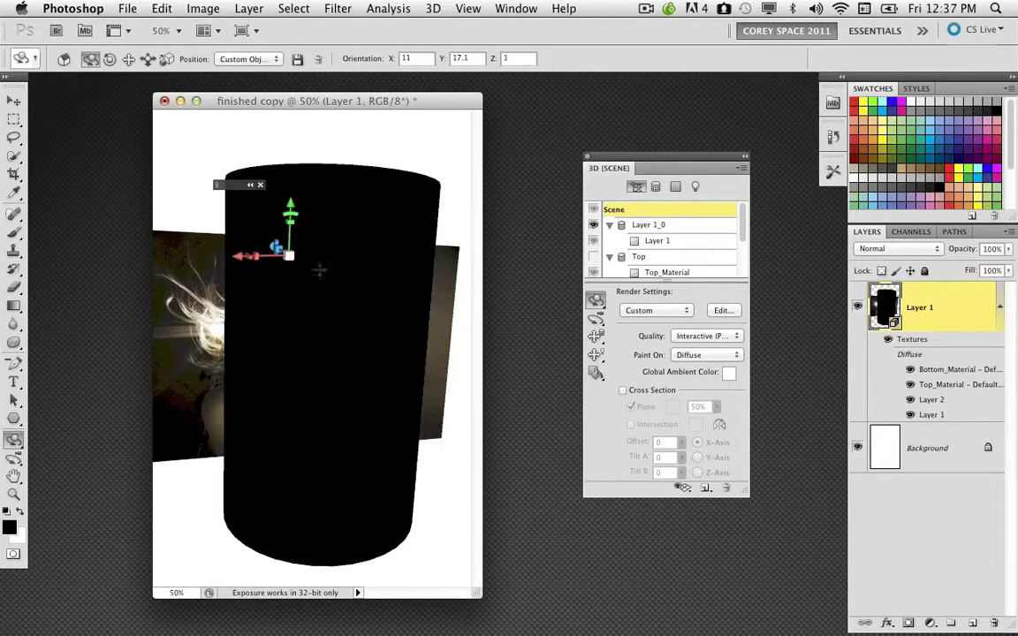
left_click(62, 58)
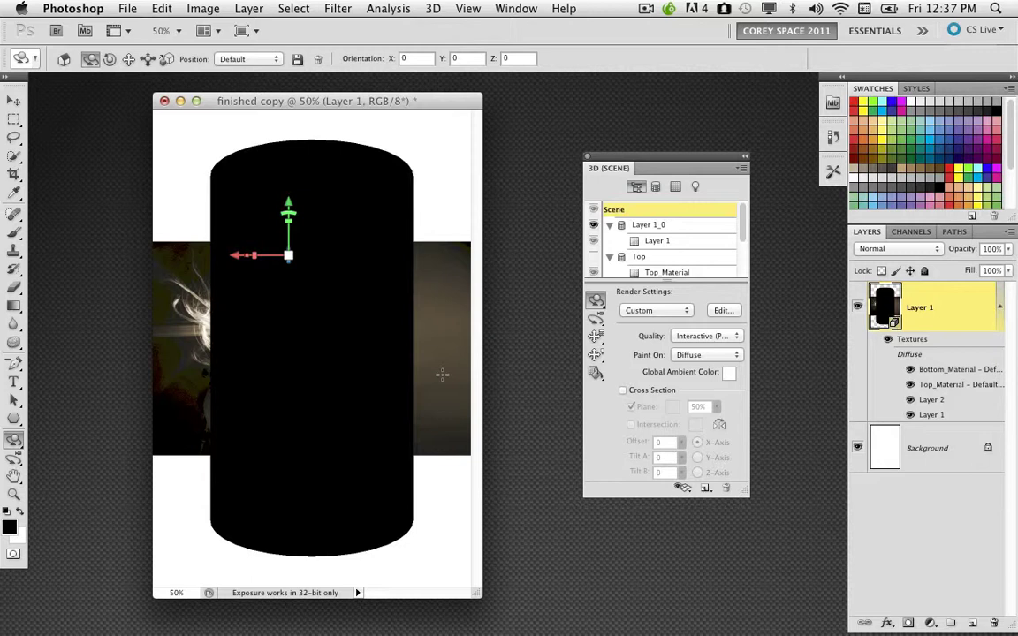
Rotate the mesh and the whole object to lay the cylinder on its side
left_click(596, 336)
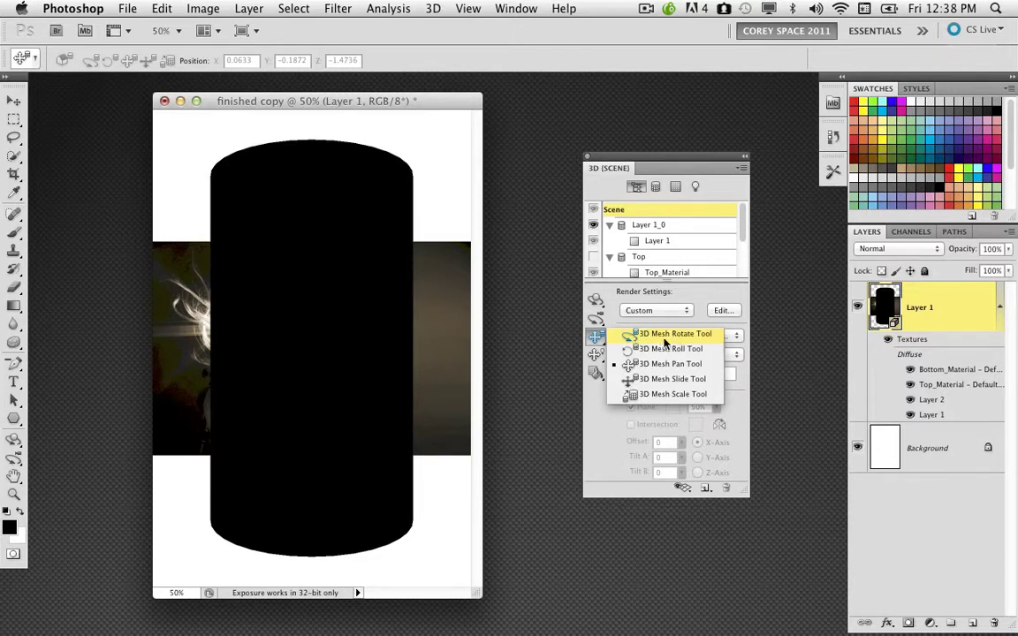
left_click(691, 340)
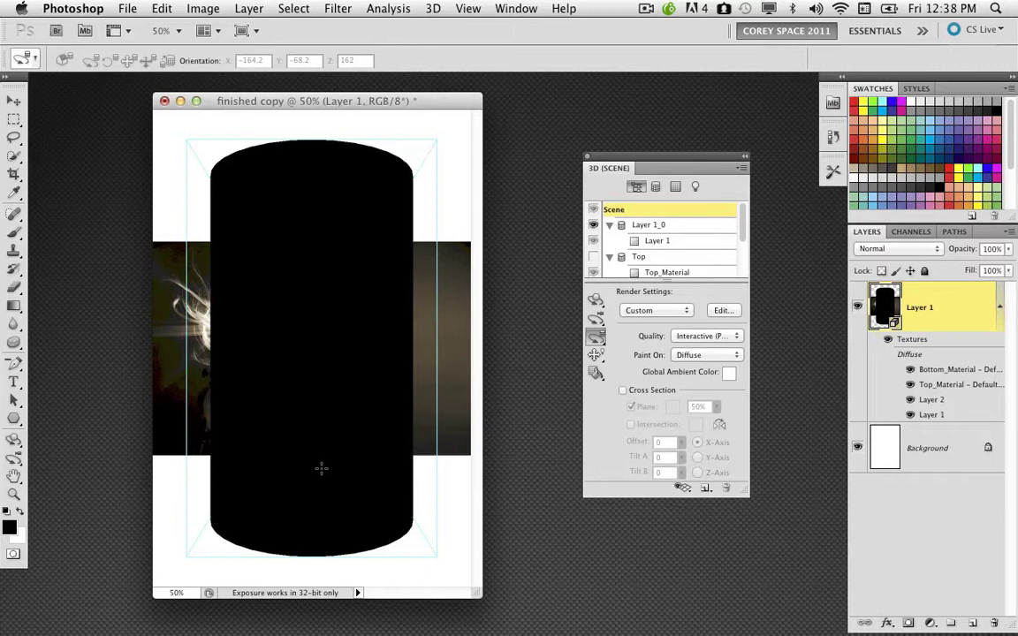
left_click_drag(322, 469, 359, 257)
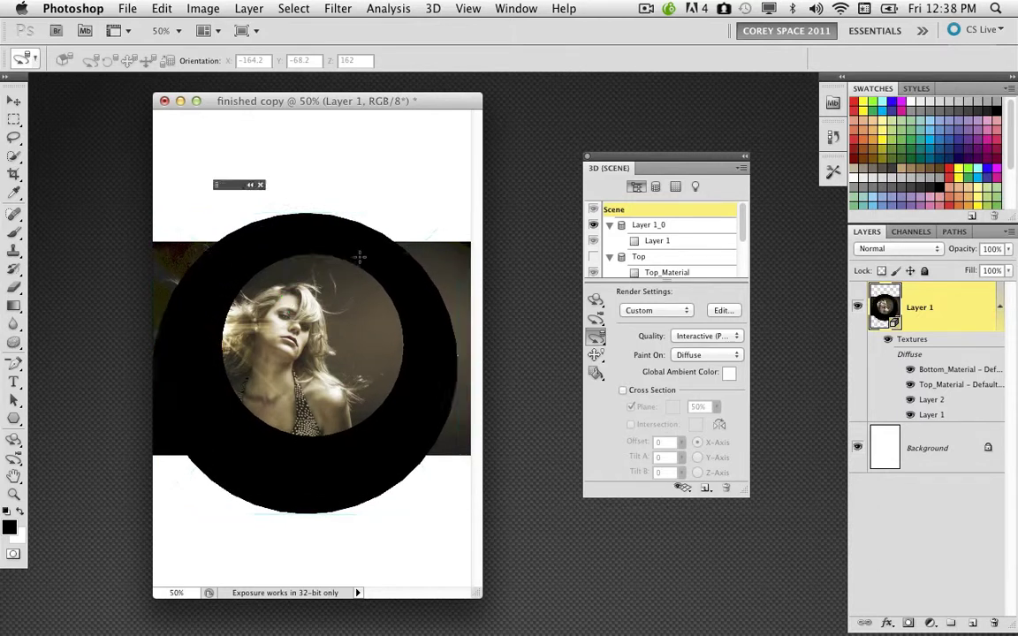
left_click(14, 439)
left_click_drag(141, 384, 408, 404)
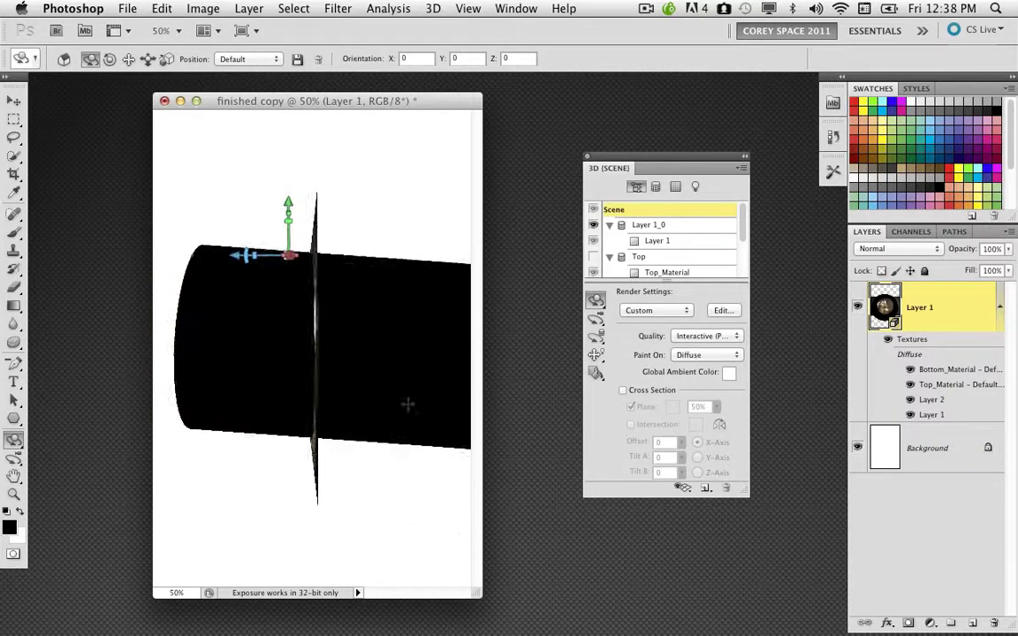
Widen and move the document window, then pan the cylinder across the canvas centre
left_click_drag(481, 597, 689, 589)
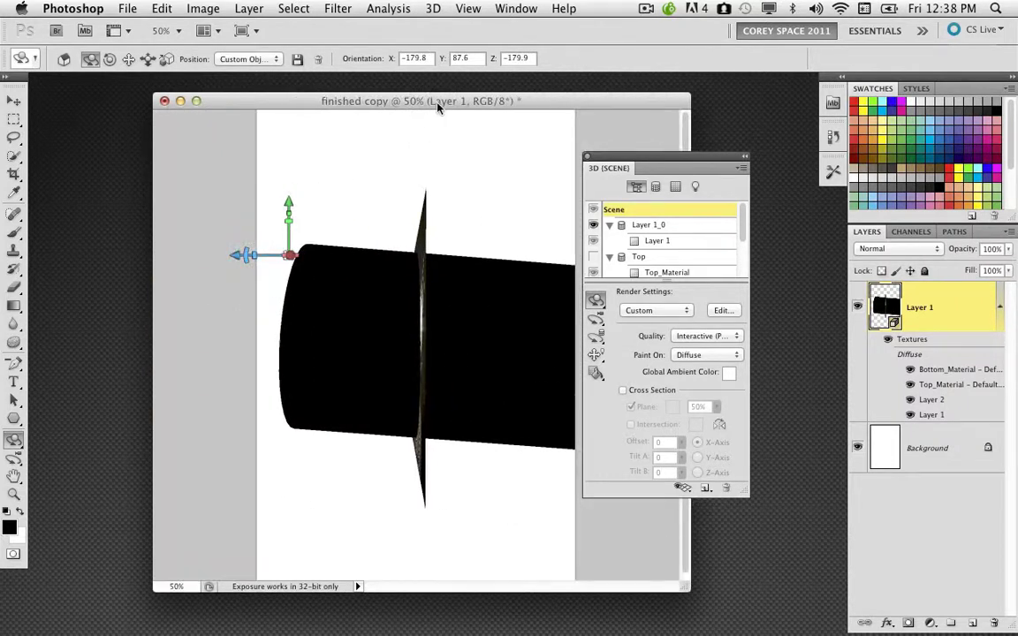
left_click_drag(437, 106, 390, 114)
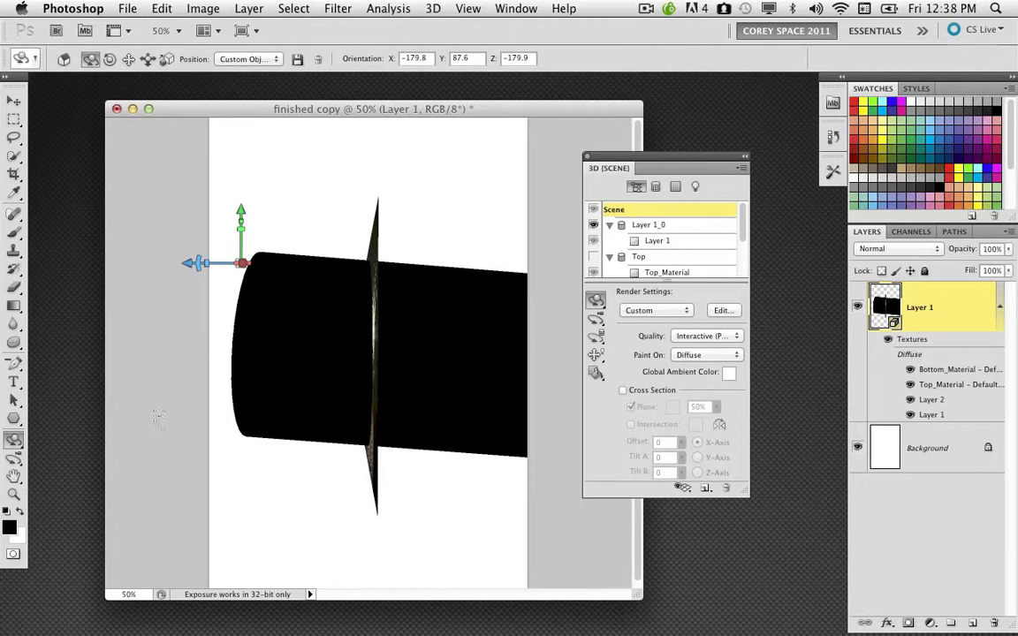
left_click_drag(15, 445, 67, 402)
left_click_drag(273, 401, 478, 386)
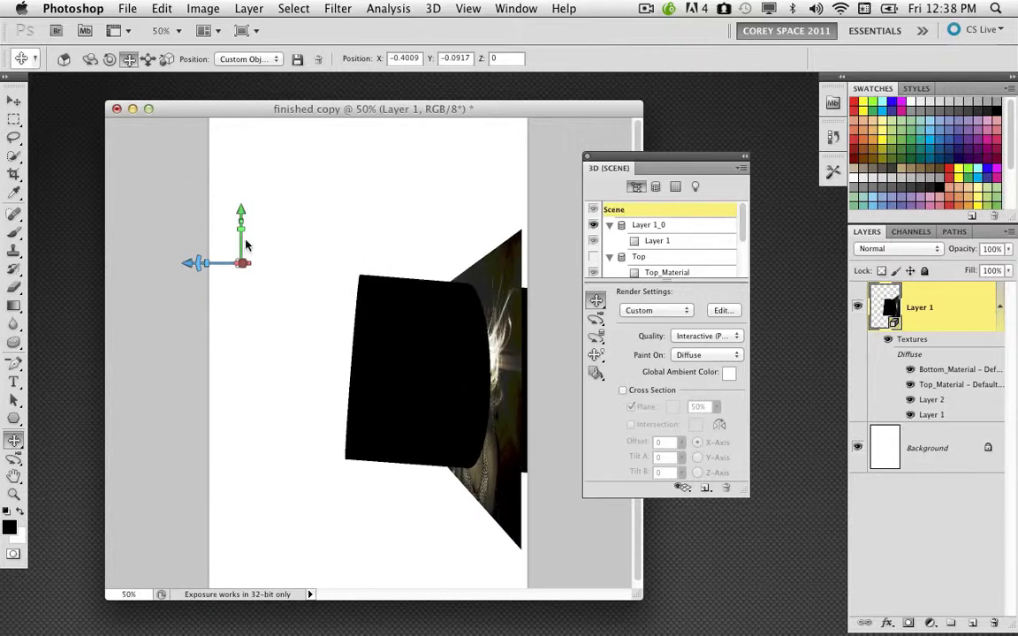
mouse_move(204, 263)
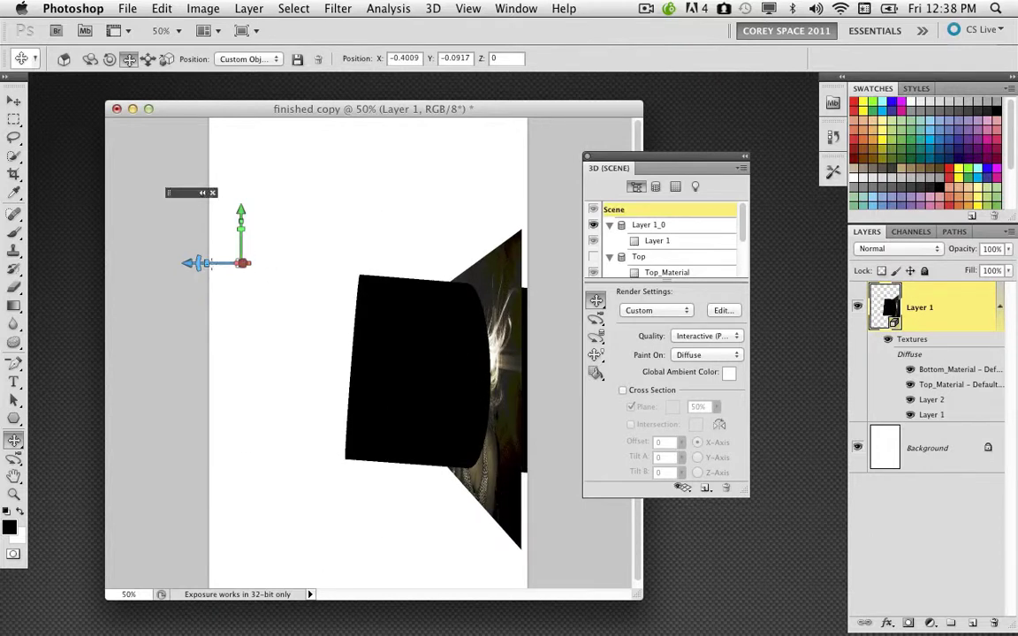
left_click(598, 338)
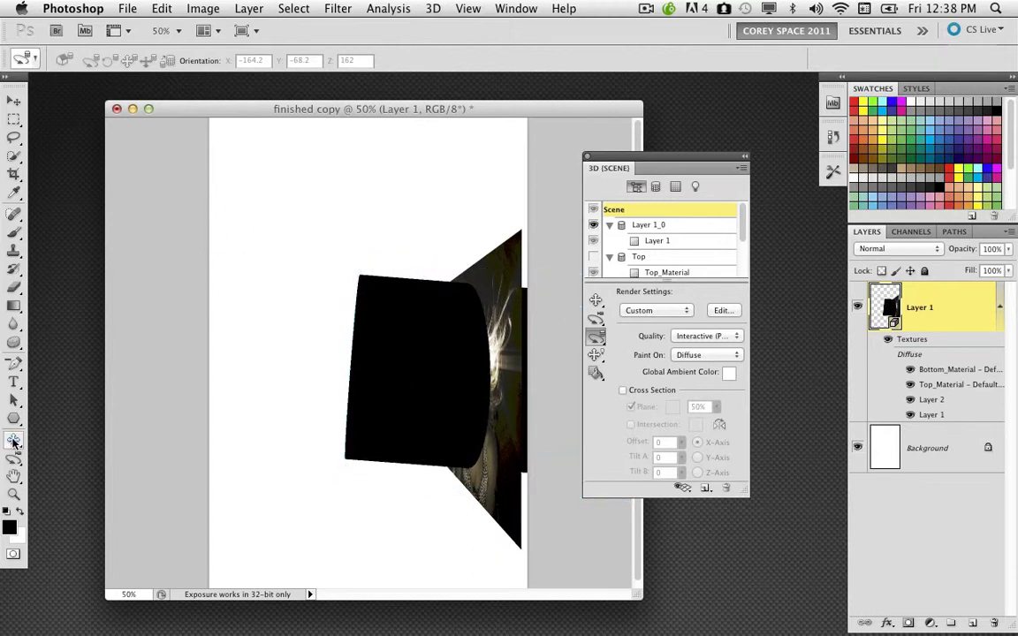
left_click_drag(13, 439, 89, 427)
left_click_drag(433, 340, 325, 335)
left_click_drag(597, 338, 648, 394)
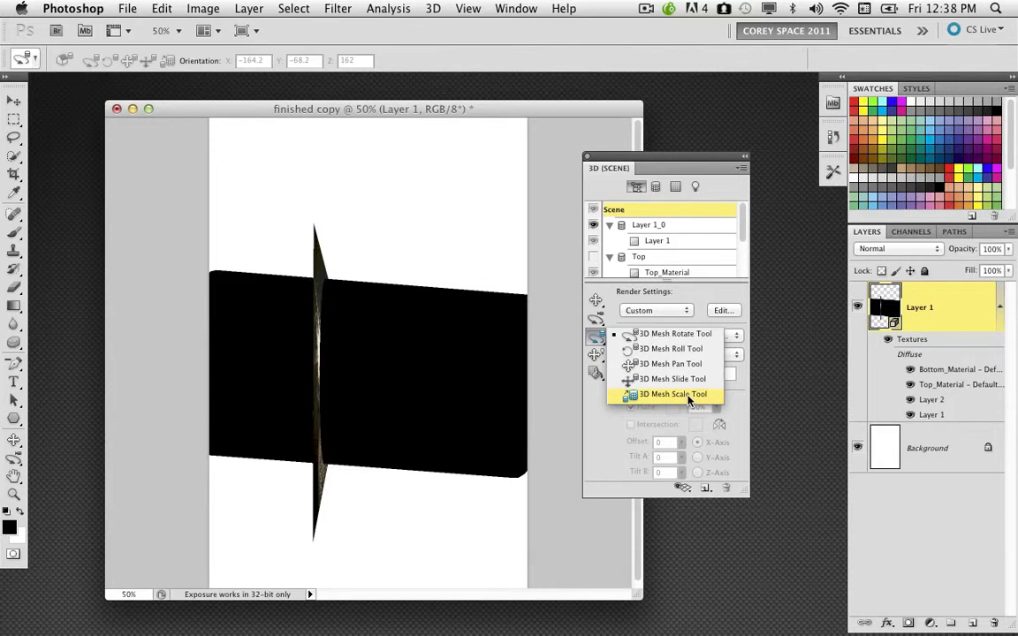
Select the Cylinder mesh and scale it along its length to Z 2.4
left_click_drag(689, 399, 696, 401)
left_click(657, 187)
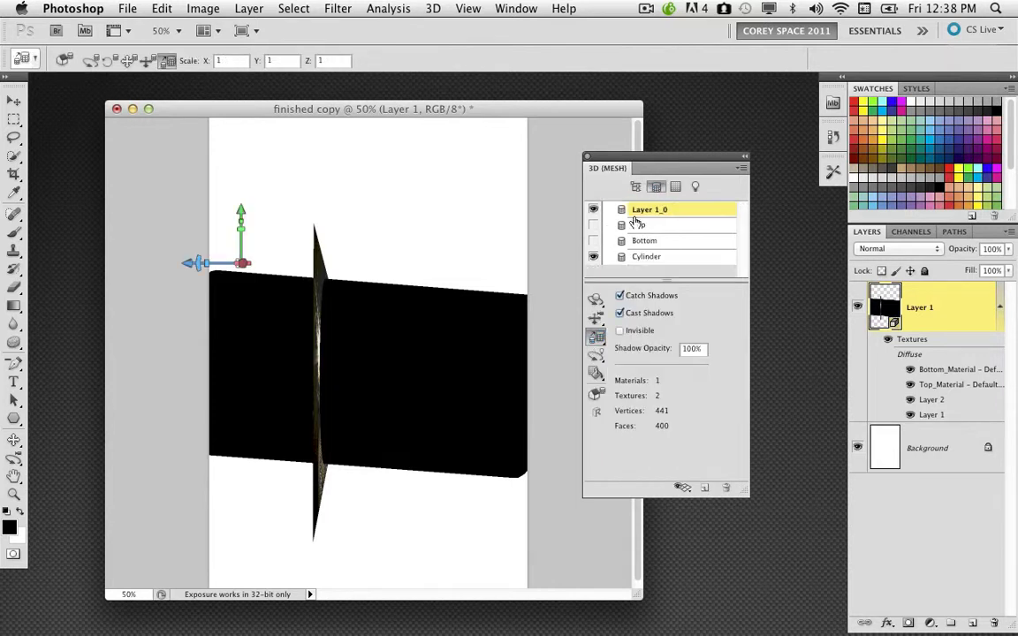
left_click(654, 257)
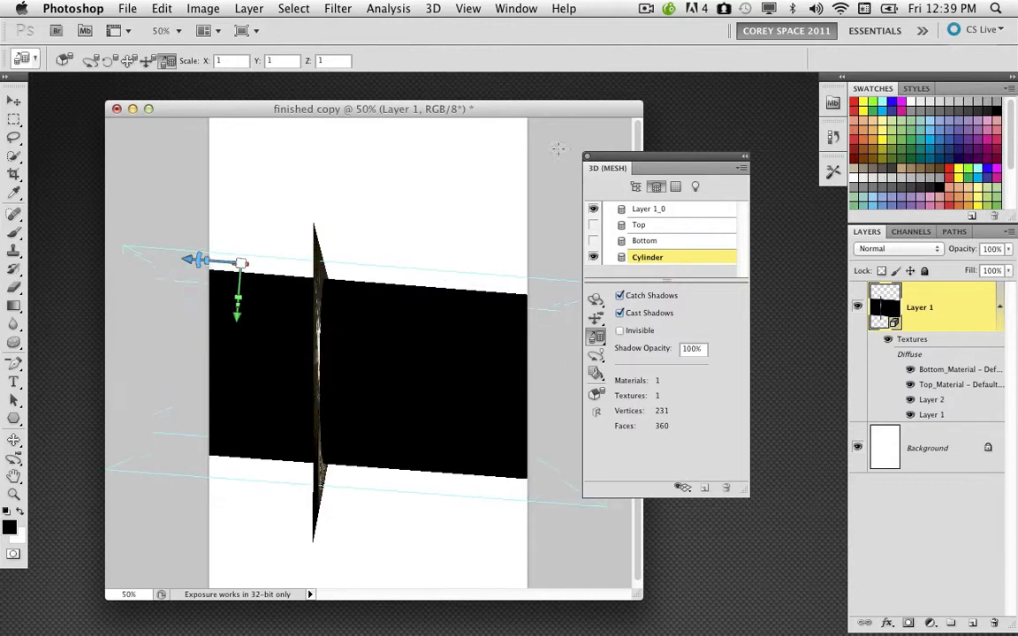
left_click_drag(490, 261, 433, 209)
left_click_drag(500, 31, 500, 32)
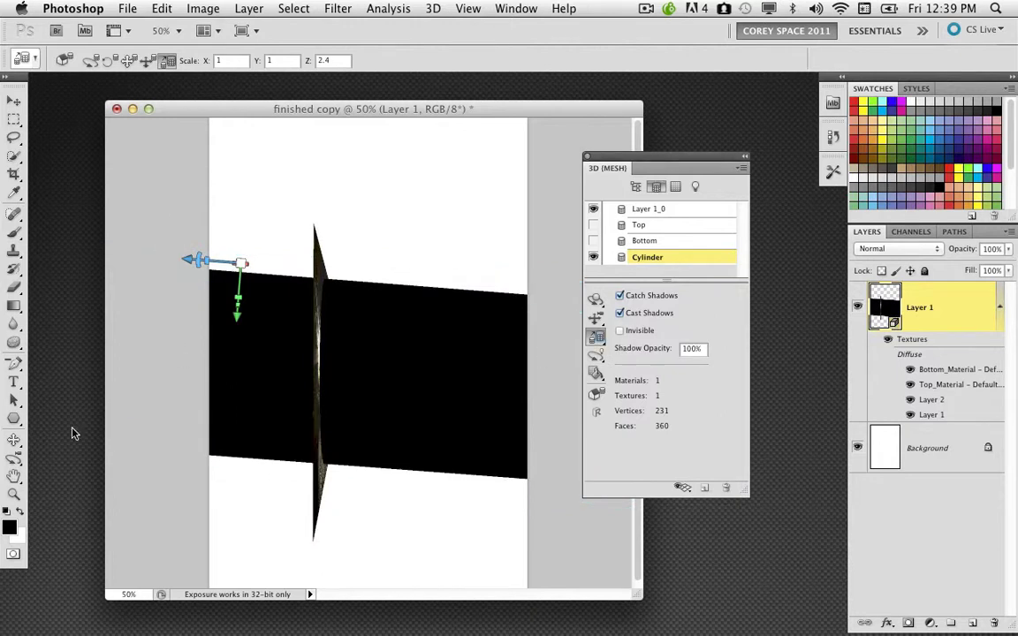
left_click_drag(19, 444, 89, 437)
Rotate the scene to look down the cylinder and stretch the circular photo into a tall oval
left_click_drag(478, 379, 335, 402)
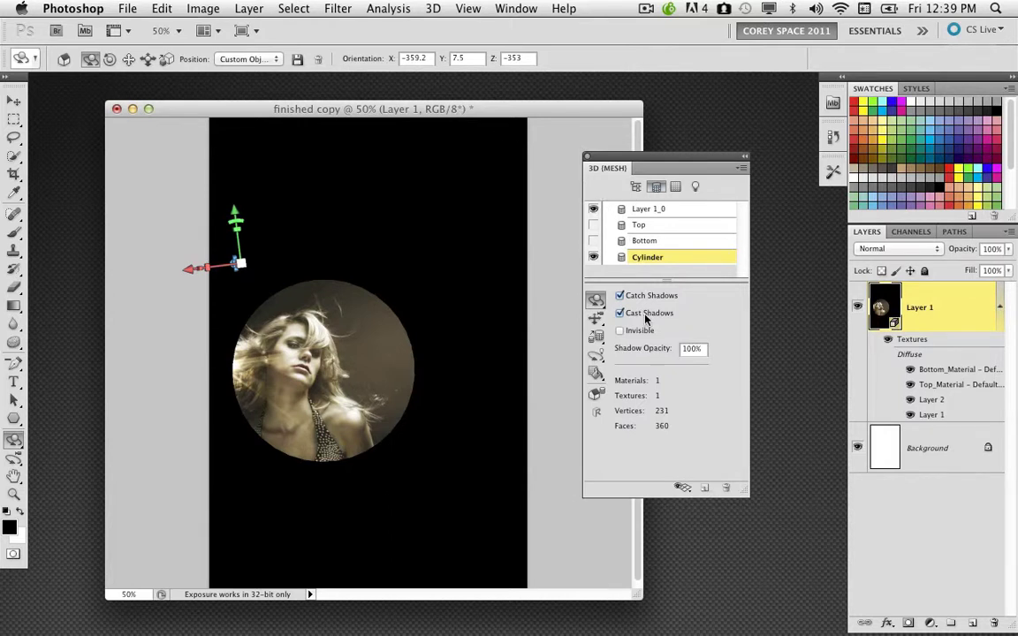
left_click_drag(596, 345, 650, 397)
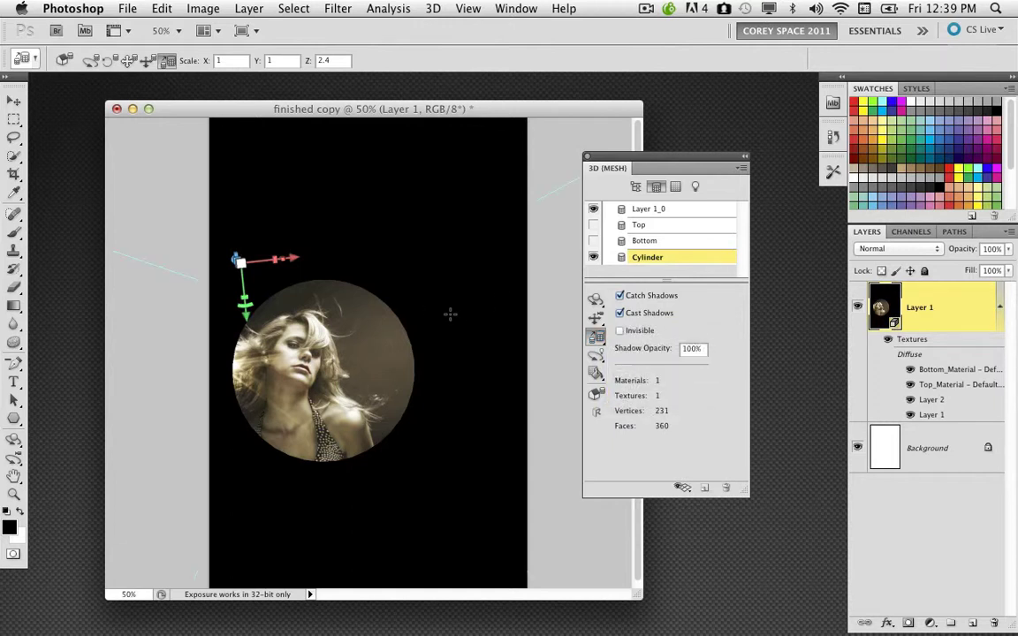
left_click(446, 288)
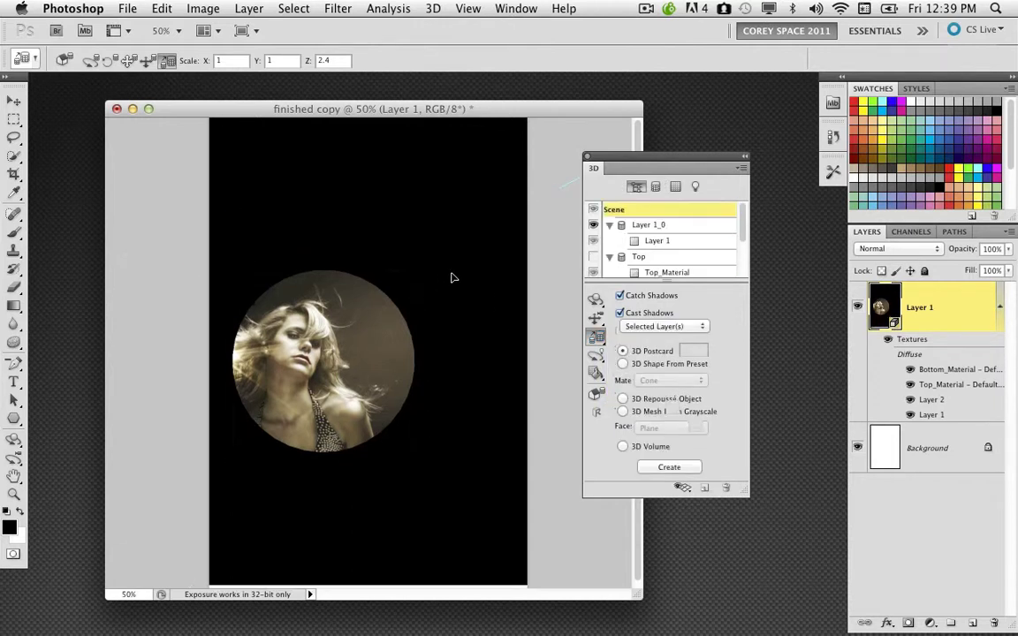
left_click_drag(471, 329, 466, 255)
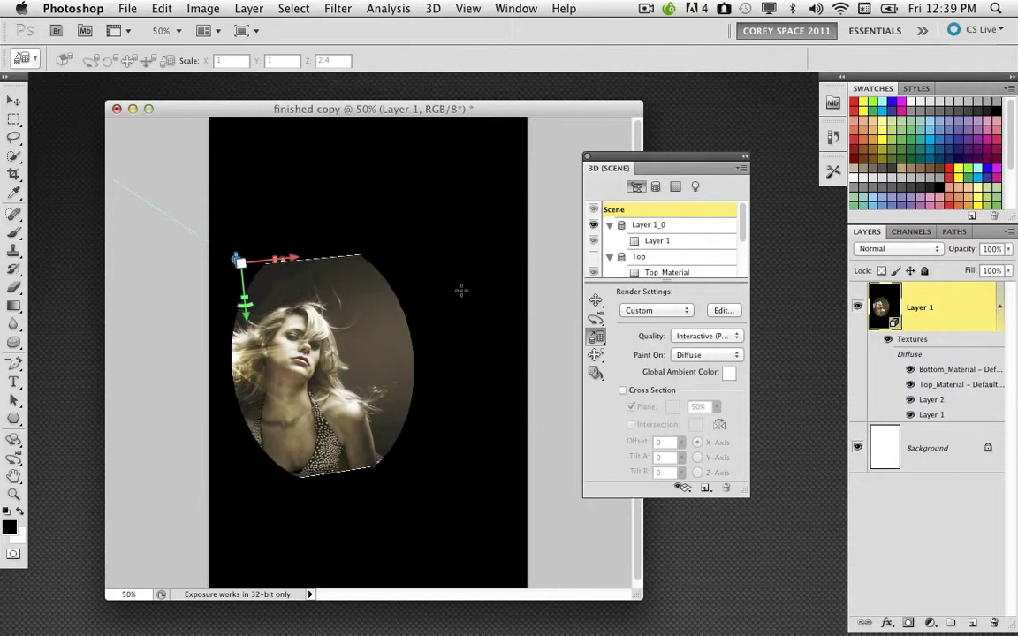
left_click_drag(462, 289, 371, 316)
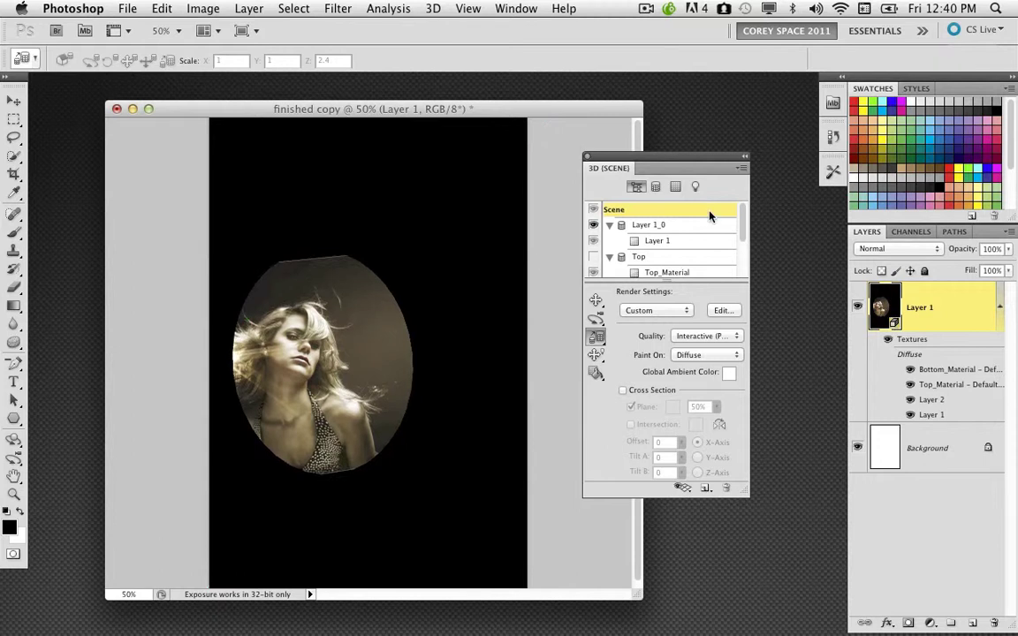
Hide the Background layer and orbit the camera to view the cylinder at a slight angle
left_click(600, 339)
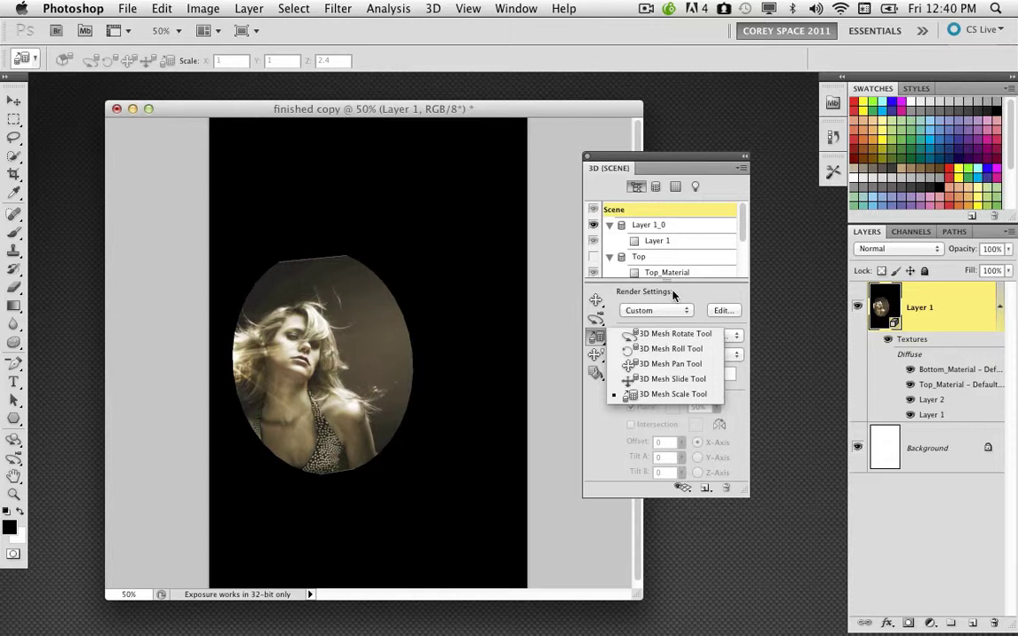
left_click(854, 439)
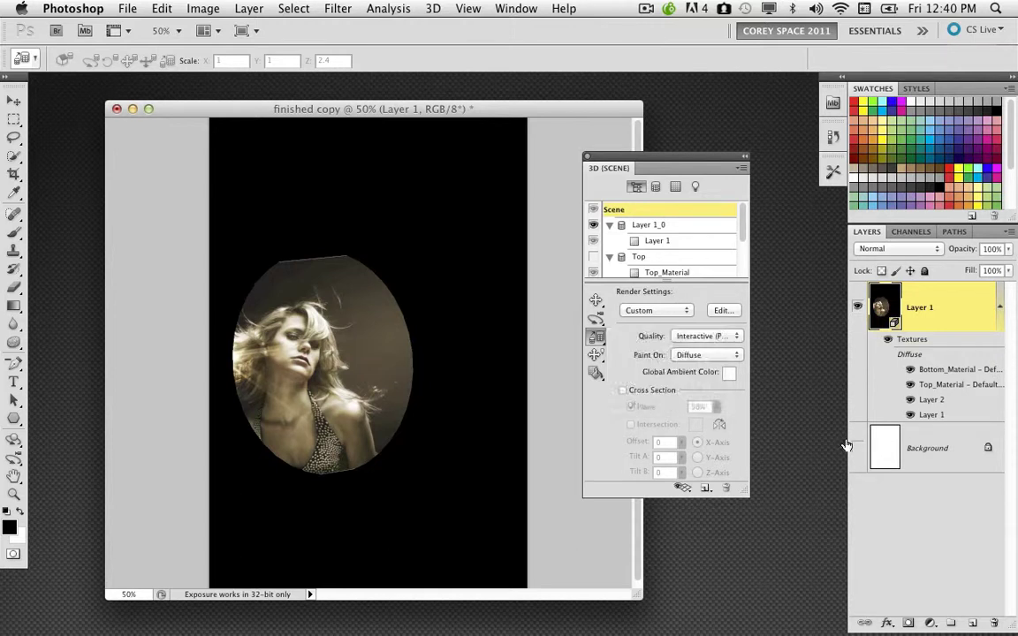
left_click_drag(13, 458, 68, 506)
left_click_drag(265, 442, 375, 484)
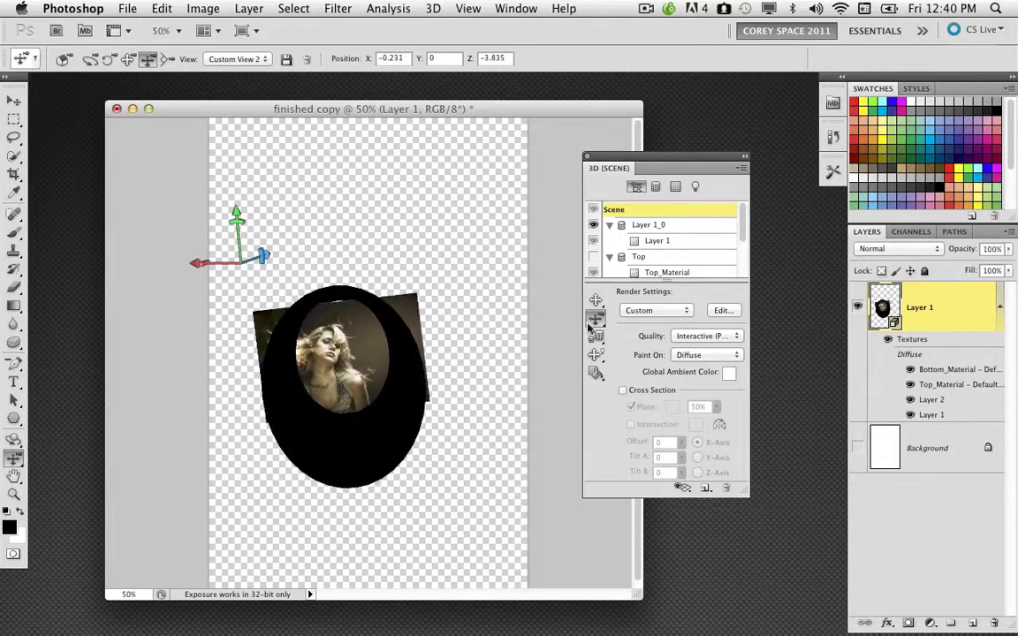
left_click(622, 326)
left_click_drag(415, 389, 548, 339)
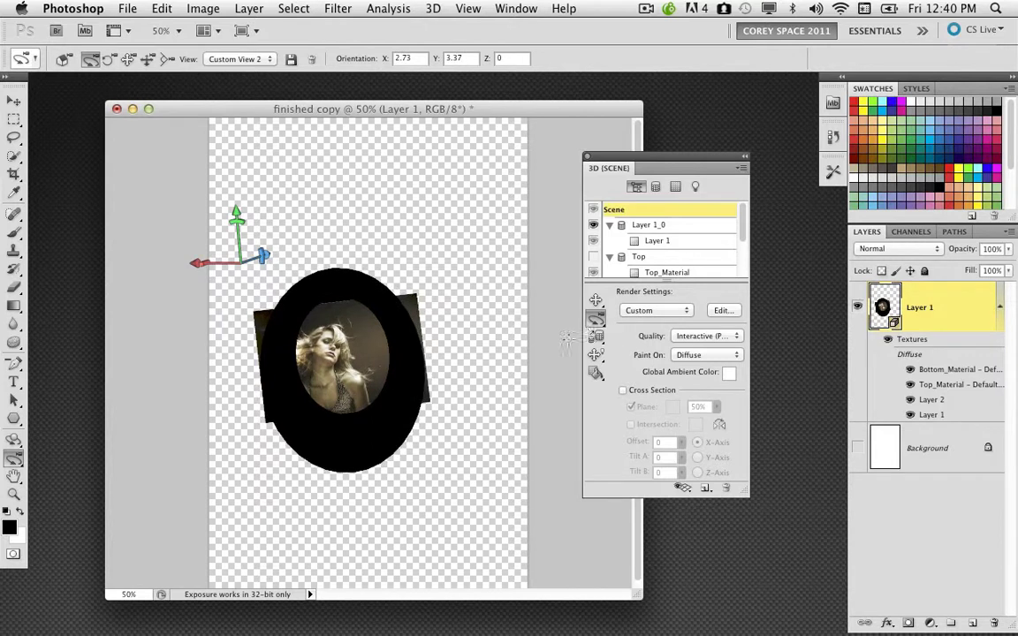
left_click(599, 341)
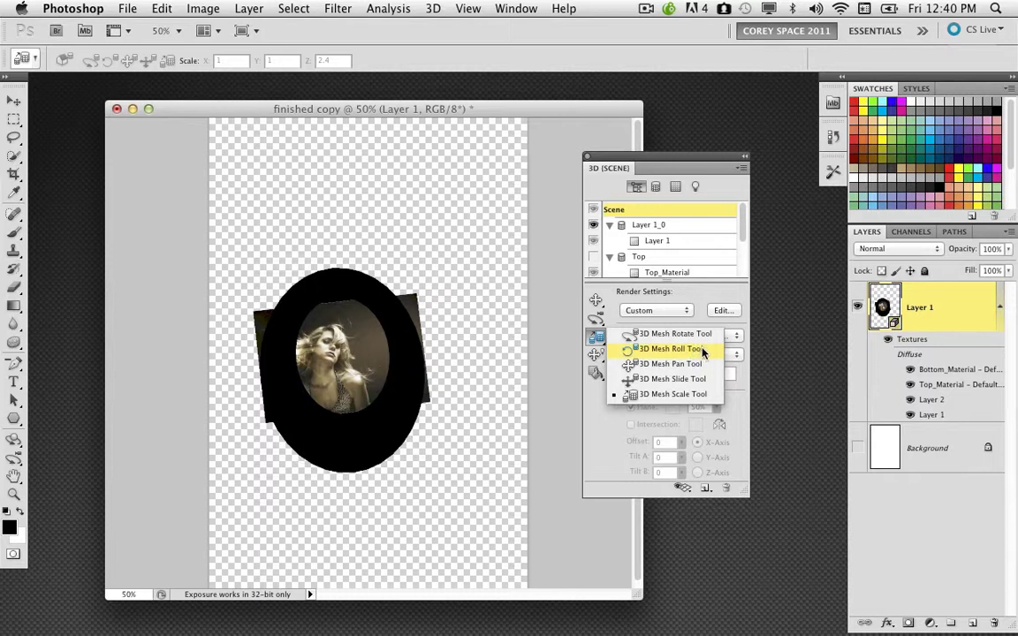
Roll the cylinder mesh, then walk the camera inside it to Z -1.986
left_click(703, 354)
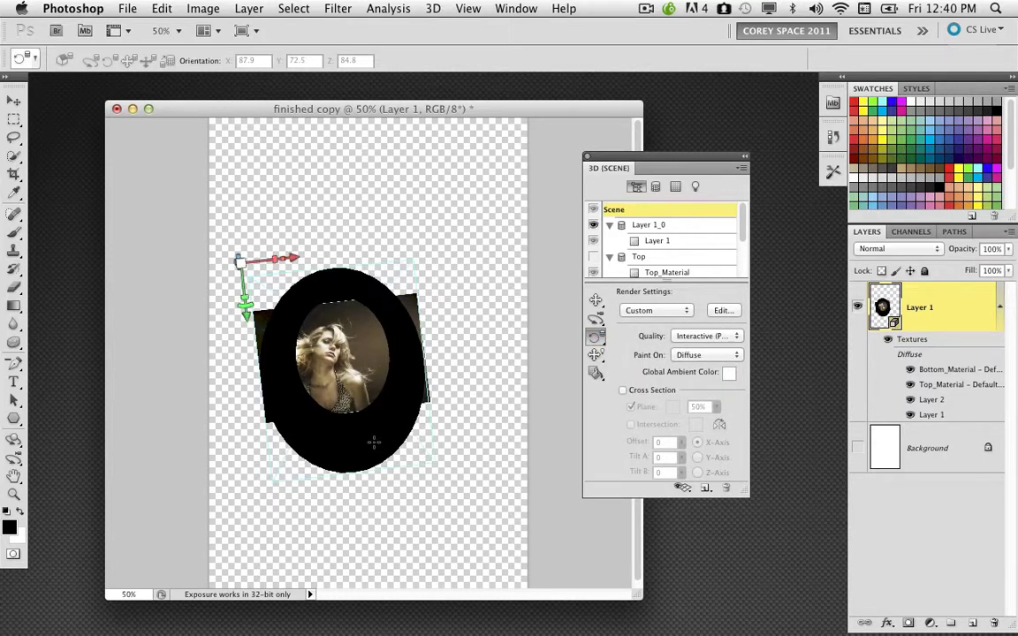
left_click_drag(373, 443, 471, 433)
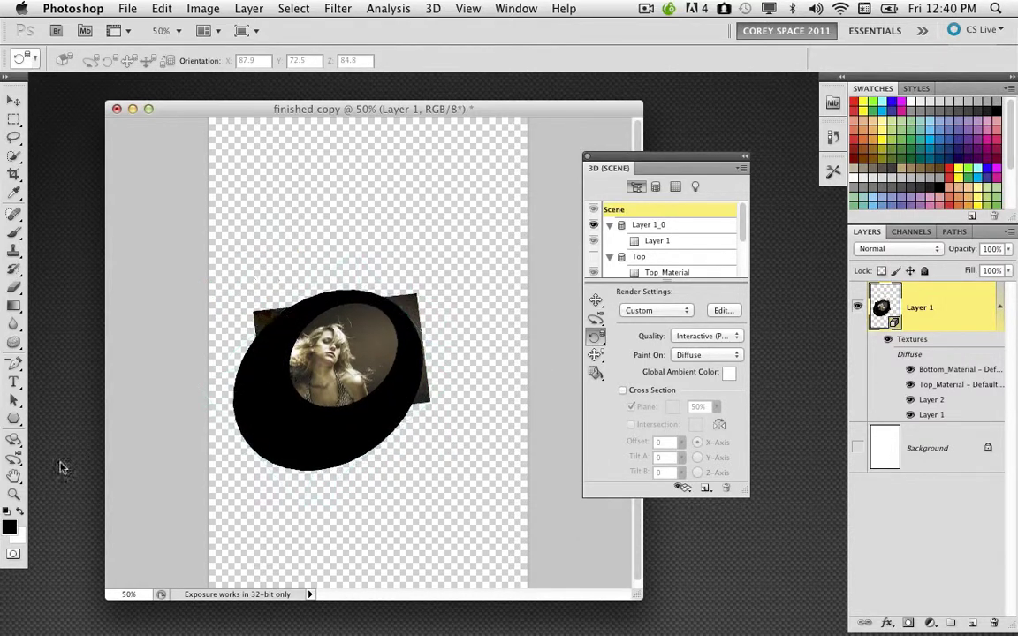
left_click(13, 458)
left_click_drag(13, 458, 88, 498)
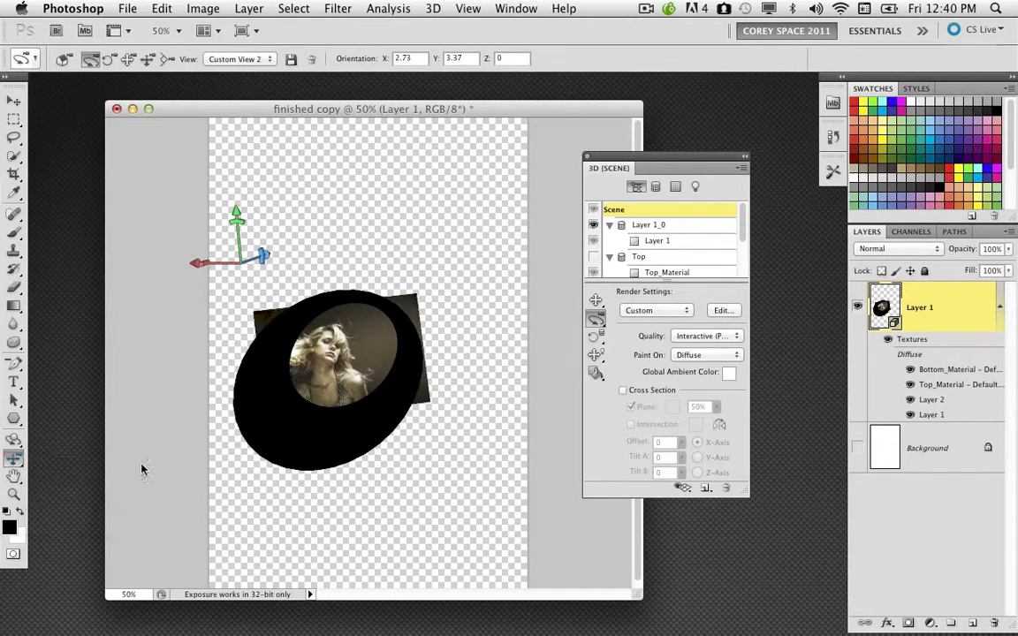
left_click_drag(336, 420, 333, 134)
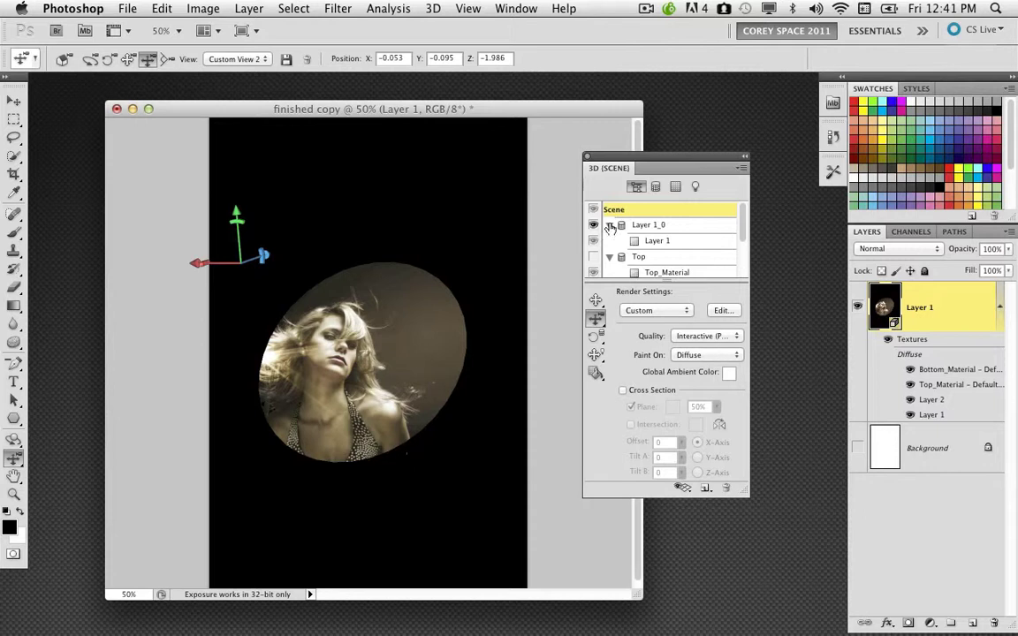
Select Cylinder_Material in the 3D Materials list and raise its Reflection to 100
left_click(675, 188)
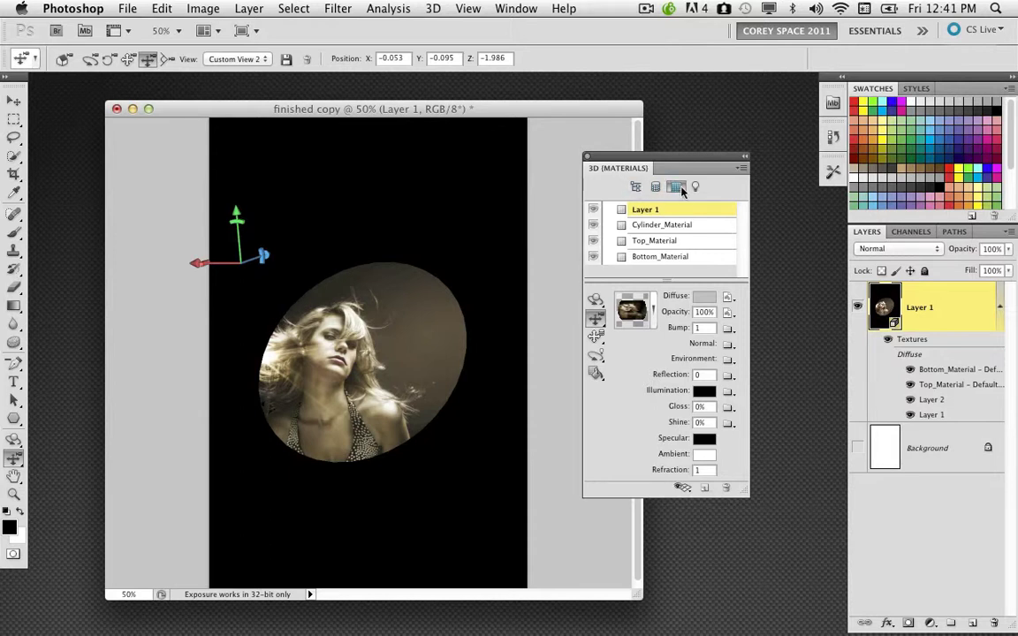
left_click(670, 225)
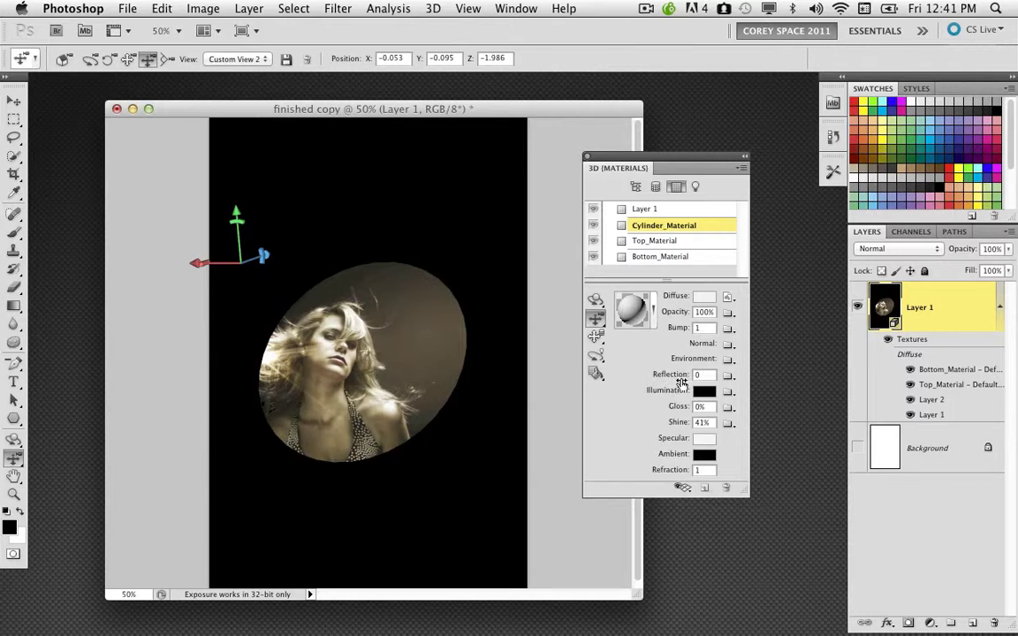
left_click_drag(671, 375, 827, 389)
left_click(791, 522)
Render the scene at Ray Traced Draft quality, view it at 50%, and switch to the Move tool
left_click(636, 188)
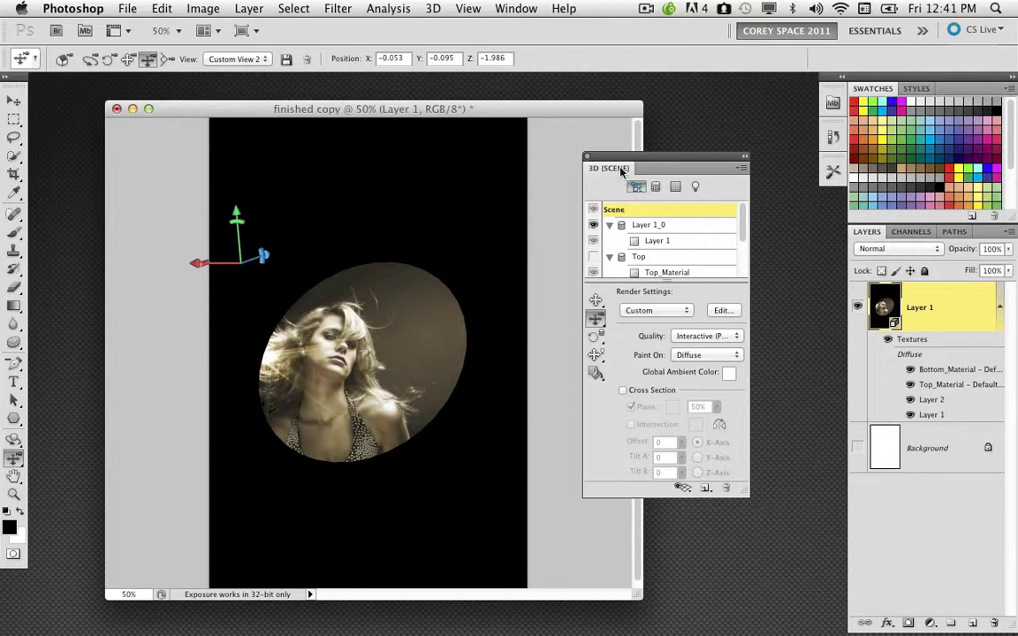
left_click(705, 336)
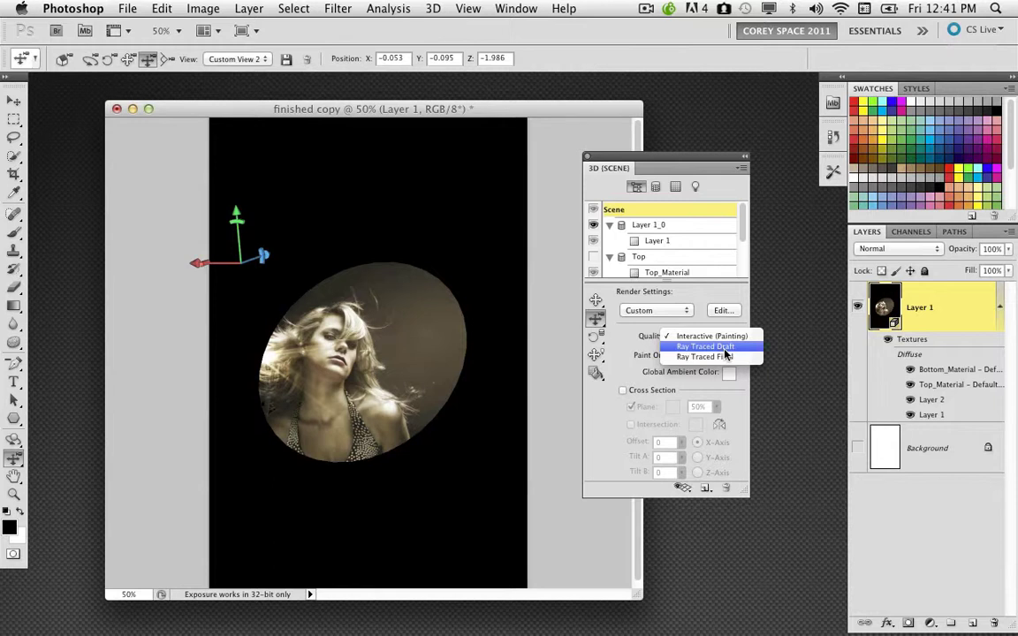
left_click(729, 349)
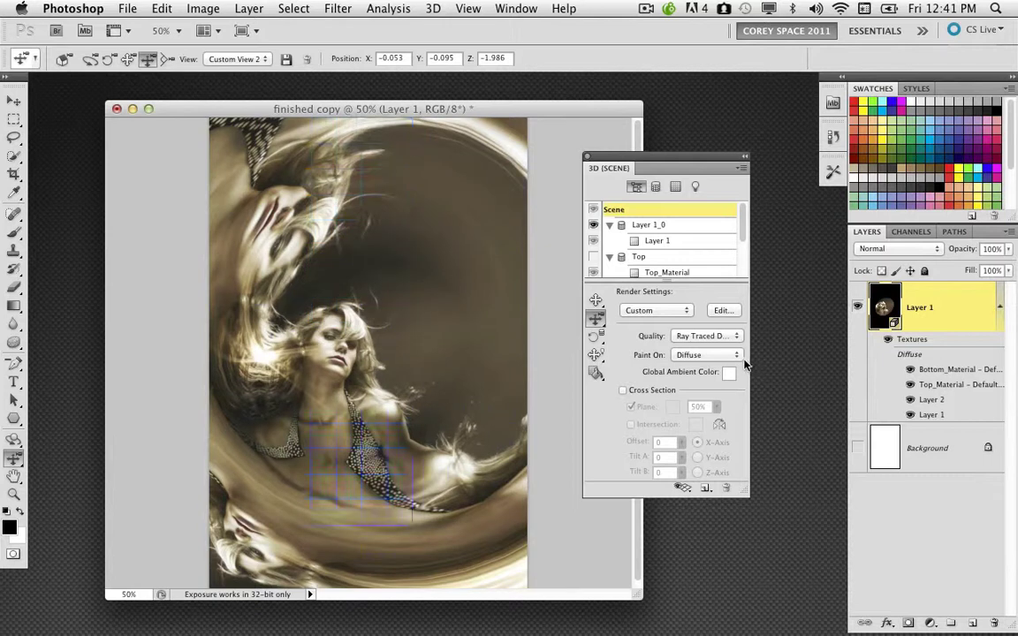
key("super+minus")
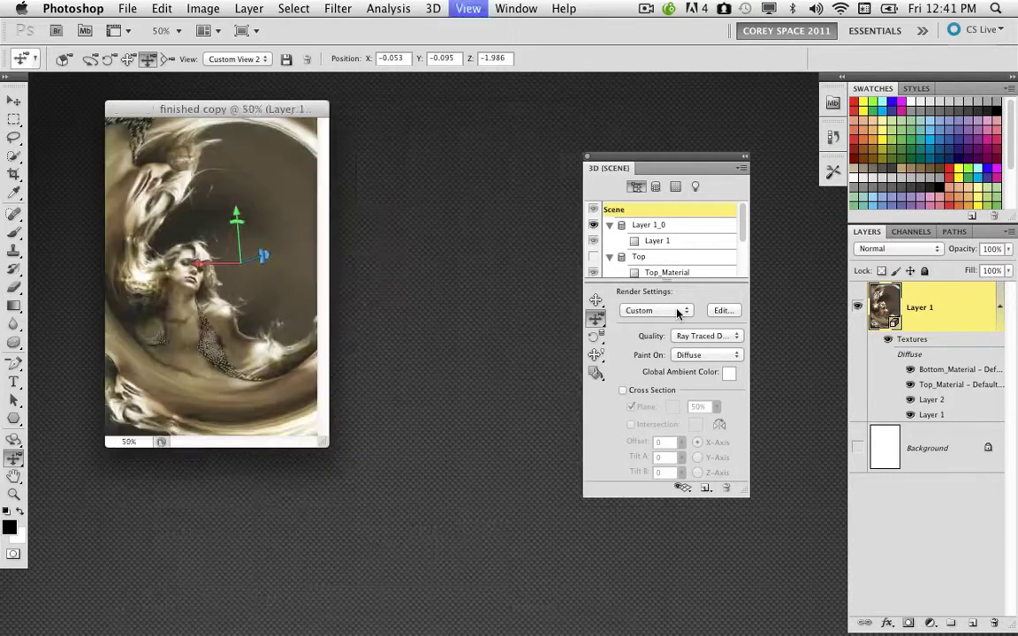
key("super+plus")
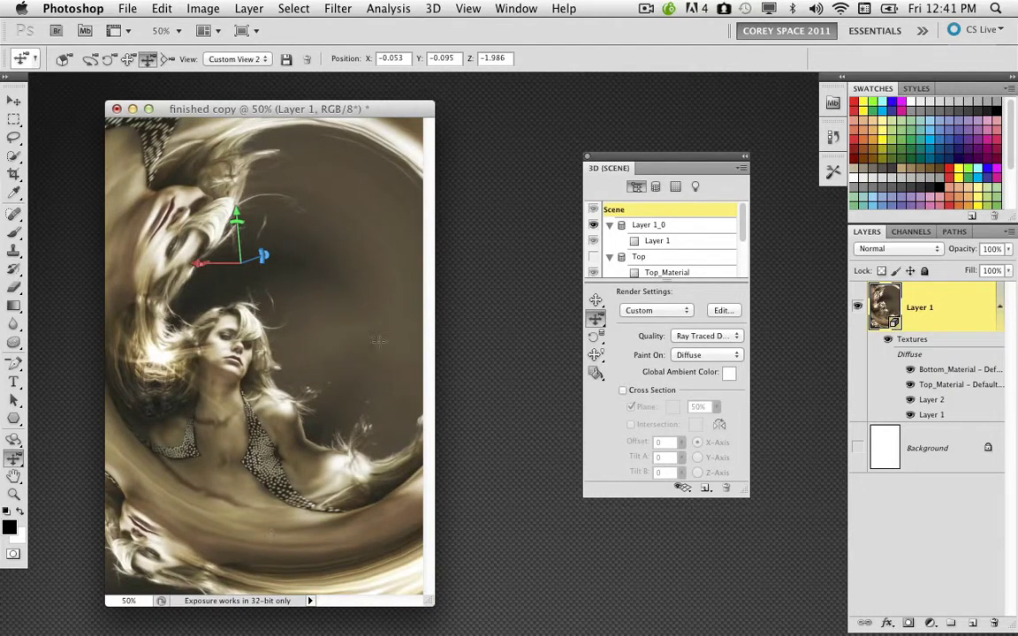
key("v")
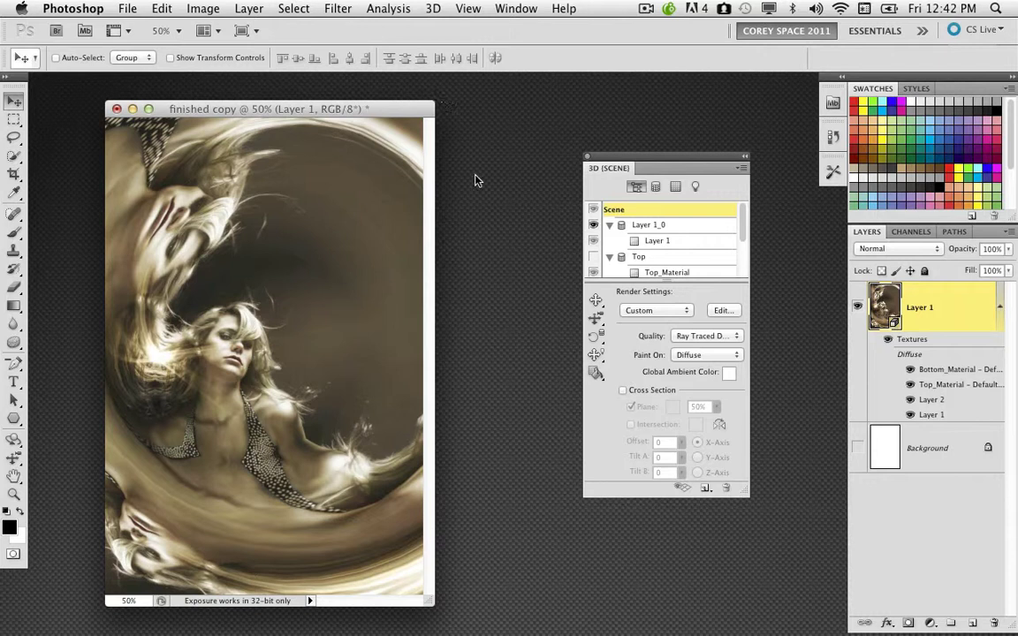
Rotate the cylinder mesh with the 3D Mesh Rotate Tool to get a new reflective swirl
left_click_drag(596, 337, 654, 341)
left_click_drag(318, 362, 341, 346)
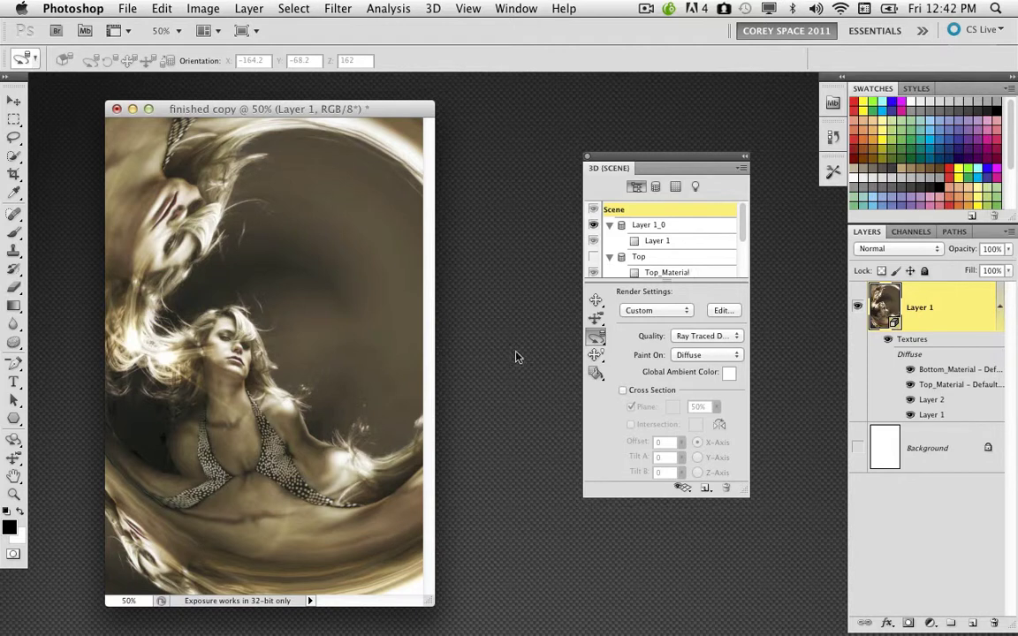
left_click(592, 340)
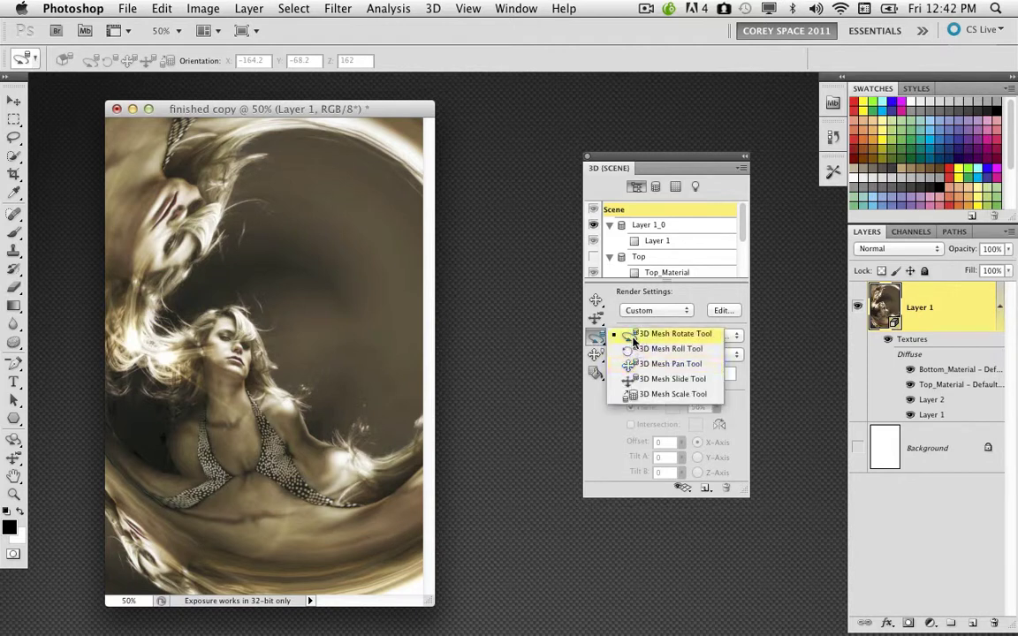
left_click(633, 338)
left_click_drag(392, 172, 414, 191)
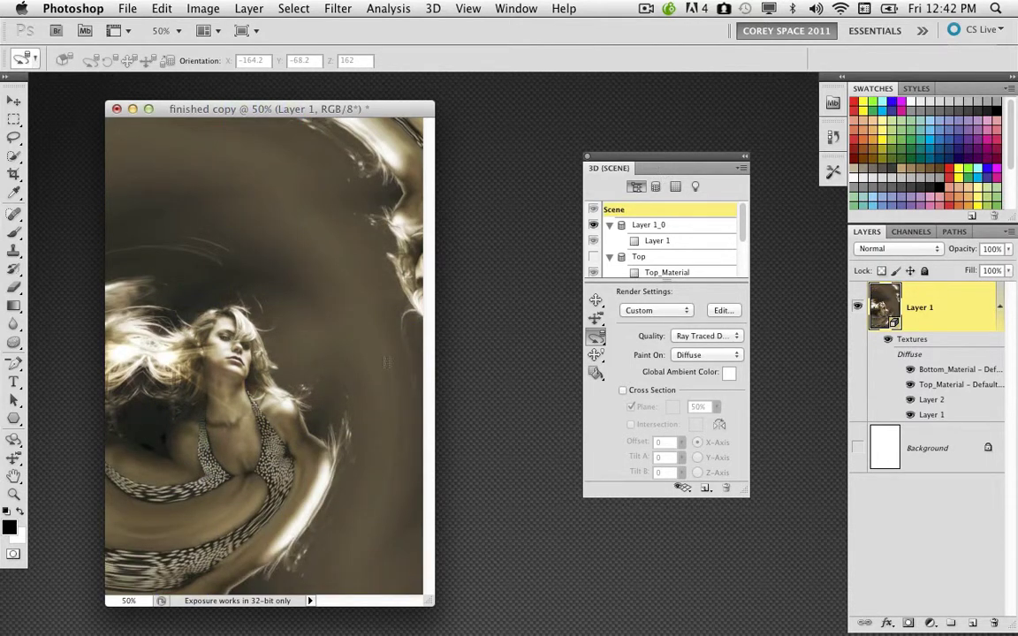
mouse_move(386, 362)
left_mouse_down()
mouse_move(364, 361)
mouse_move(381, 347)
left_mouse_up()
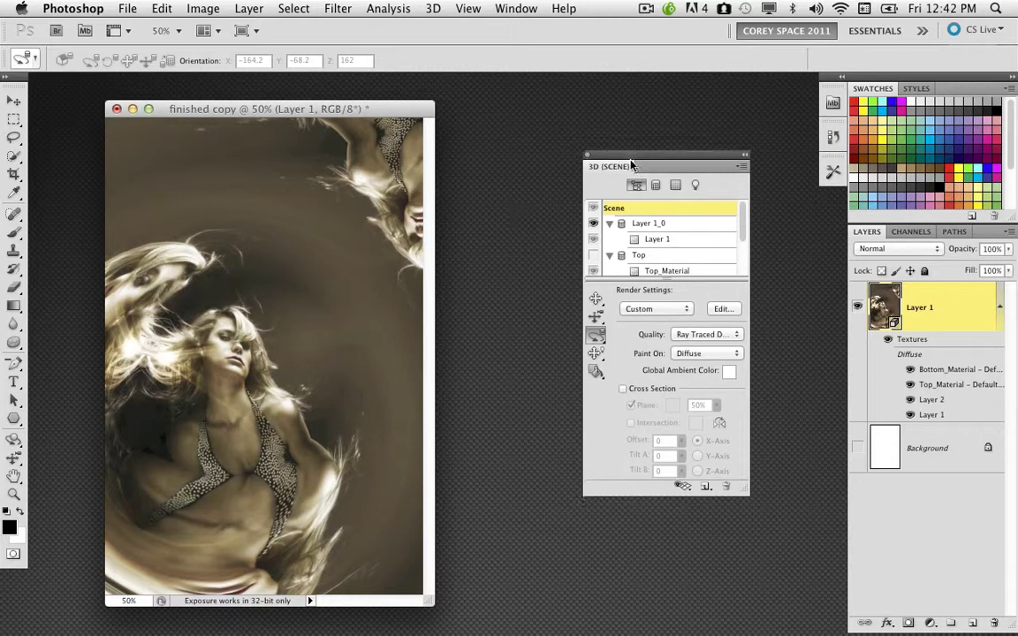
left_click_drag(612, 160, 540, 151)
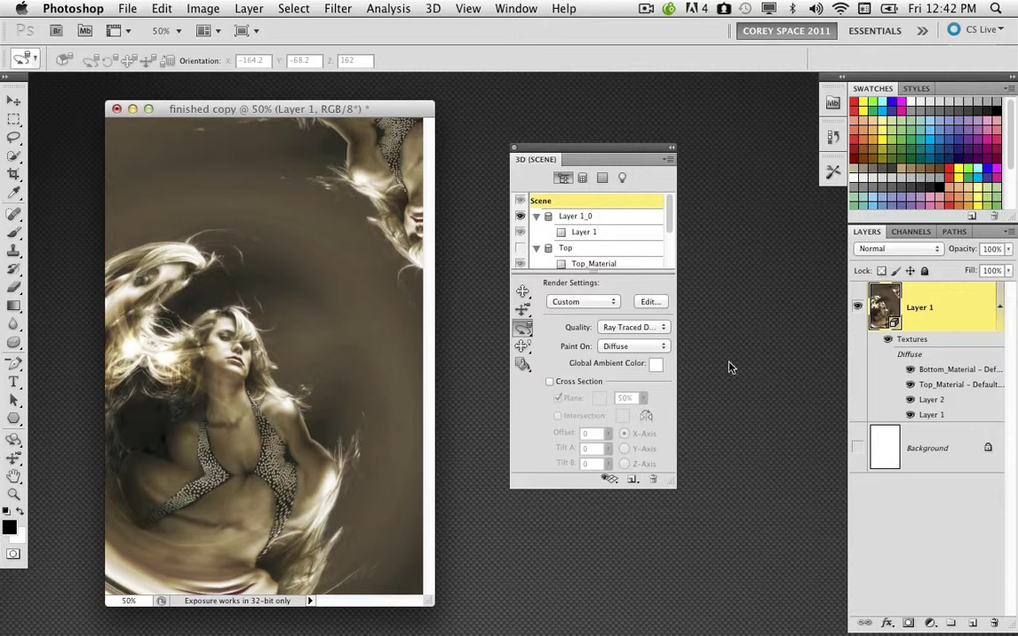
mouse_move(769, 619)
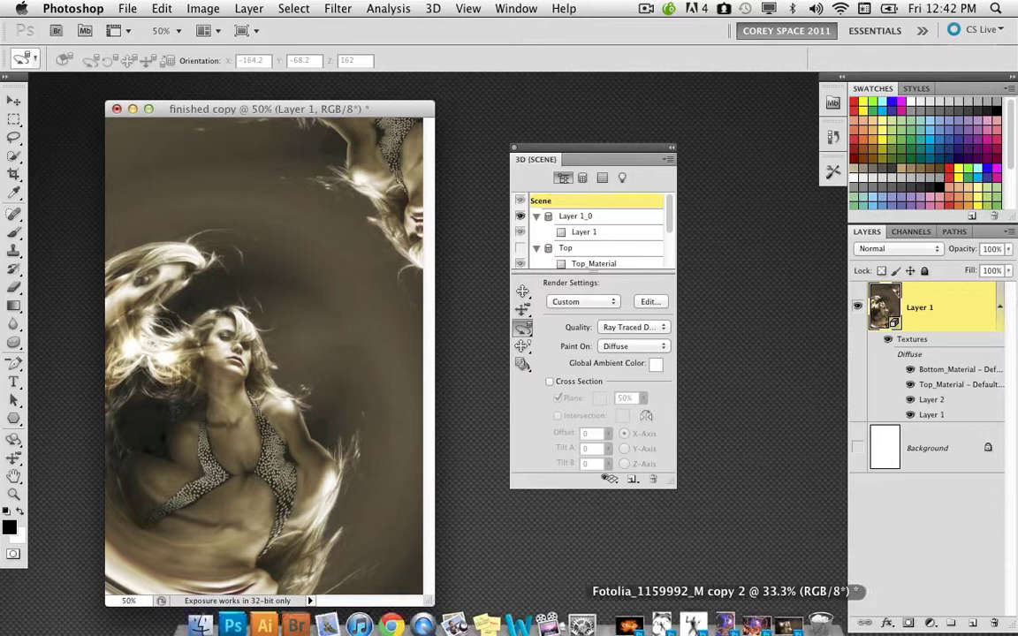
left_click(629, 610)
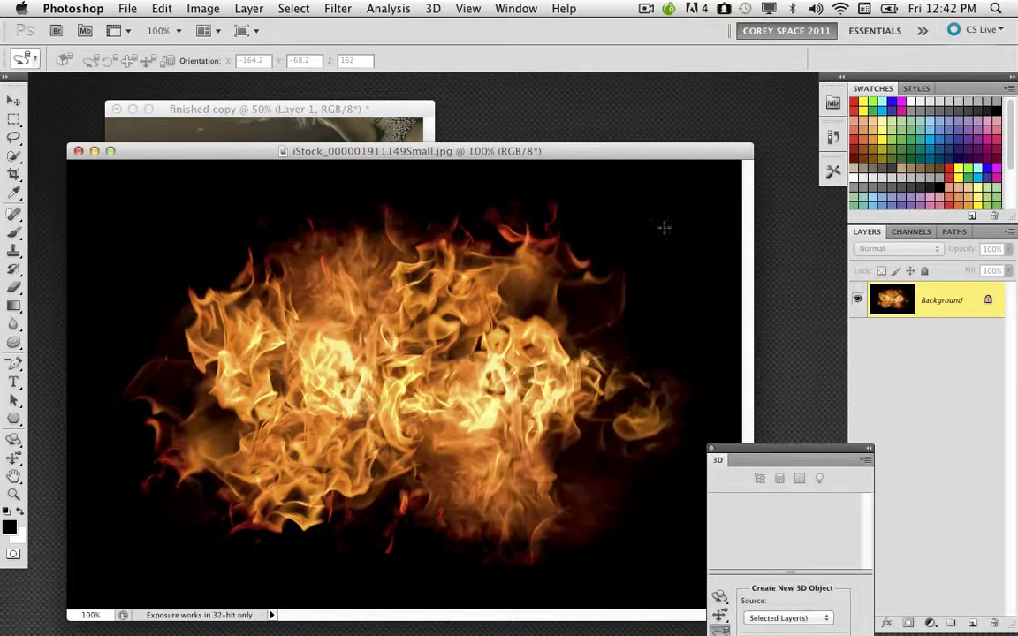
left_click_drag(608, 155, 567, 556)
left_click(382, 350)
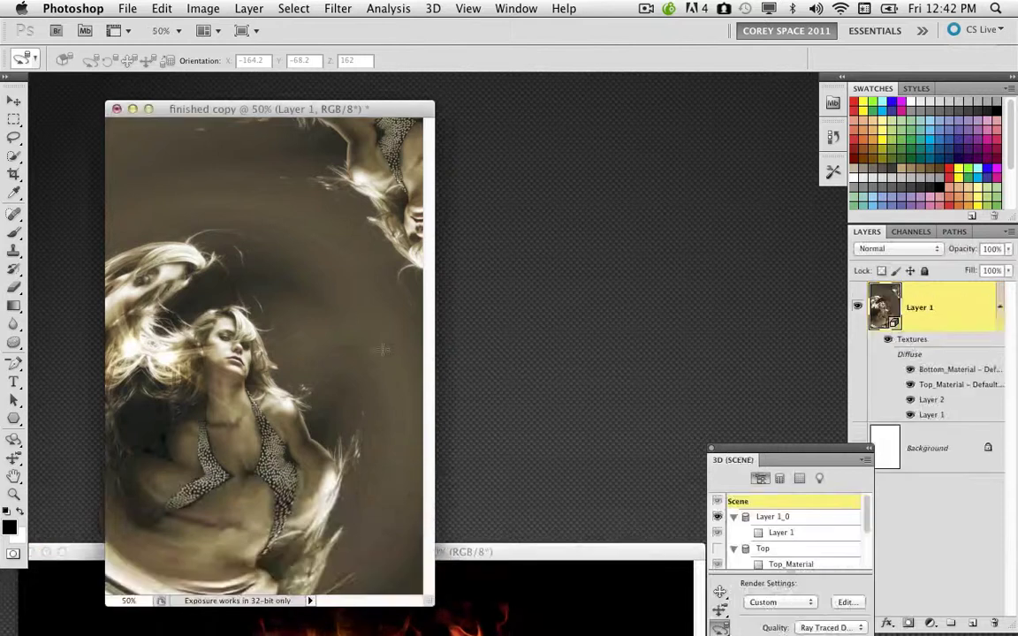
left_click_drag(496, 546, 541, 88)
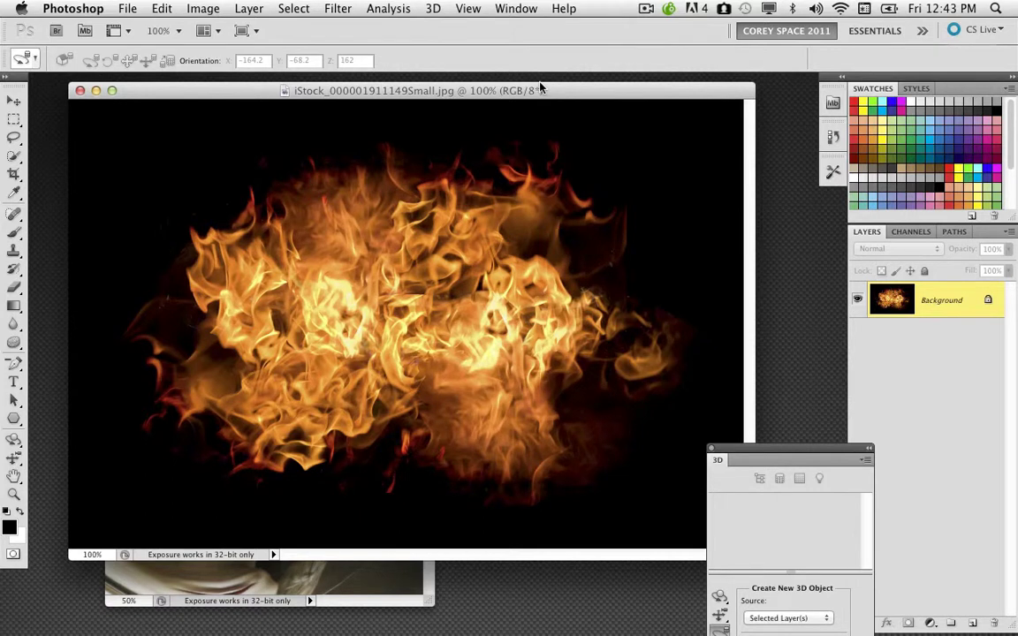
Arrange the fire photo and finished copy windows, leaving the finished copy active
left_click(15, 100)
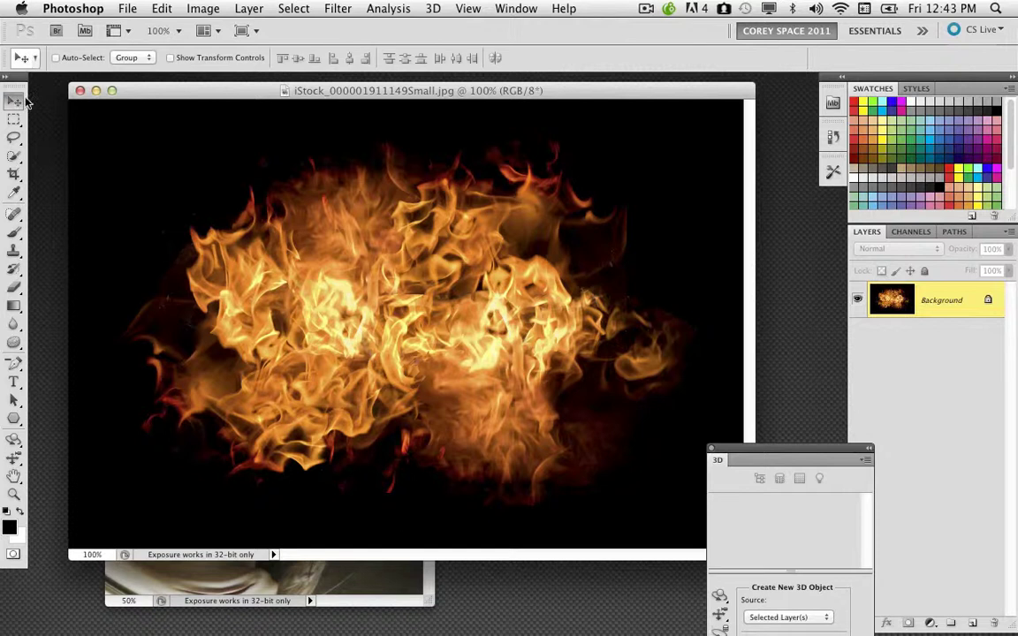
left_click_drag(215, 93, 455, 106)
left_click(283, 103)
left_click_drag(322, 108, 291, 104)
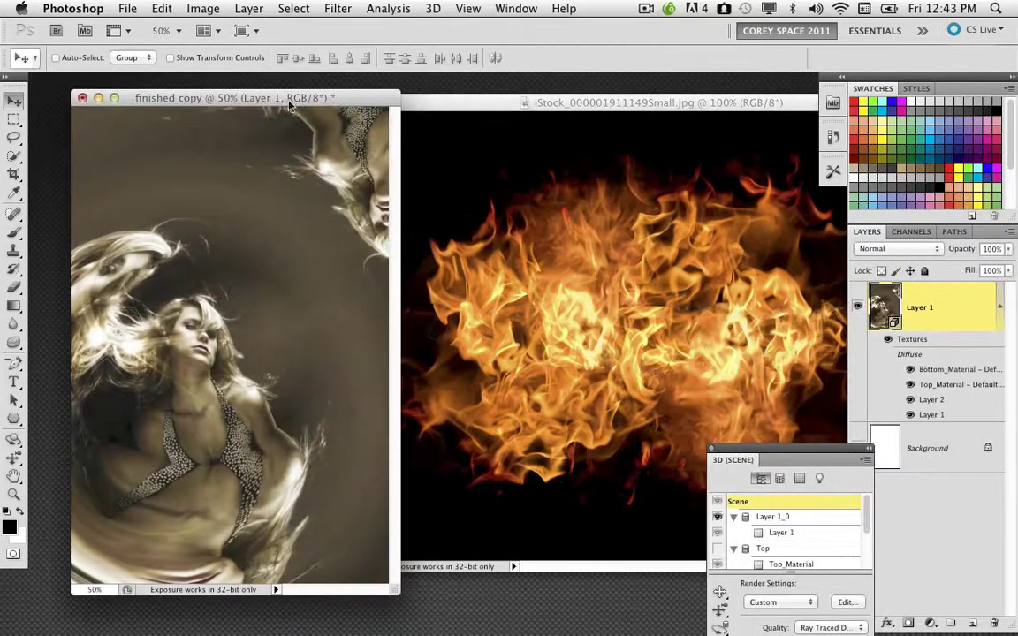
left_click_drag(513, 103, 339, 130)
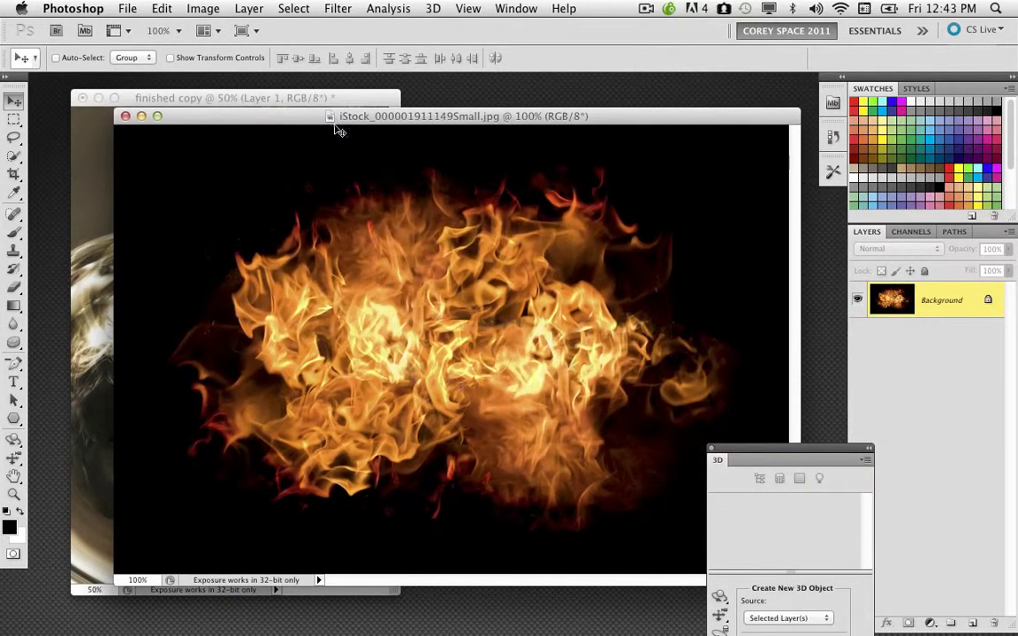
left_click_drag(761, 451, 699, 624)
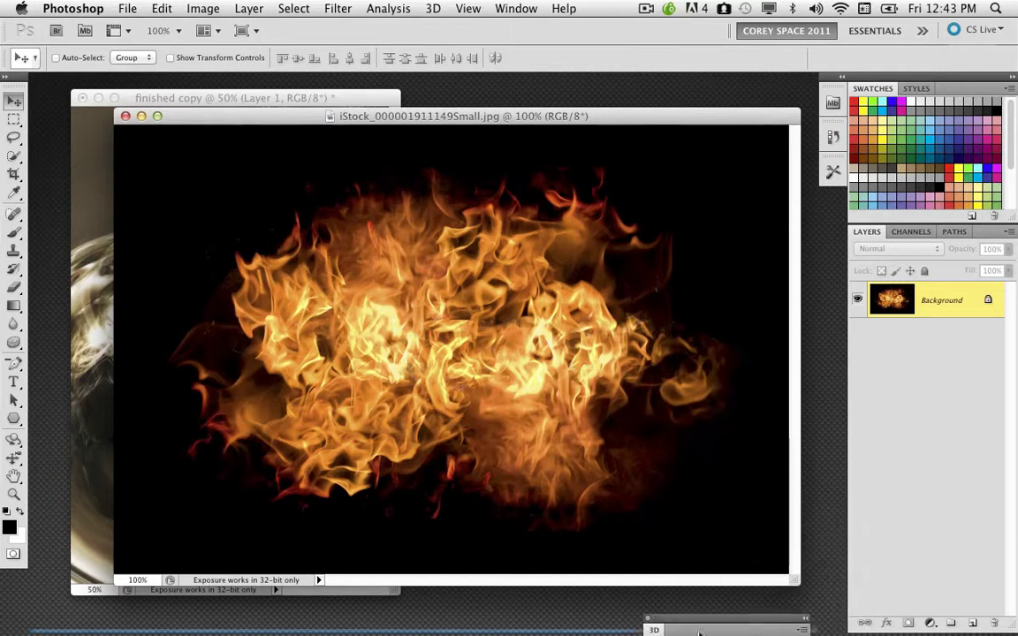
left_click_drag(304, 125, 362, 590)
left_click(311, 292)
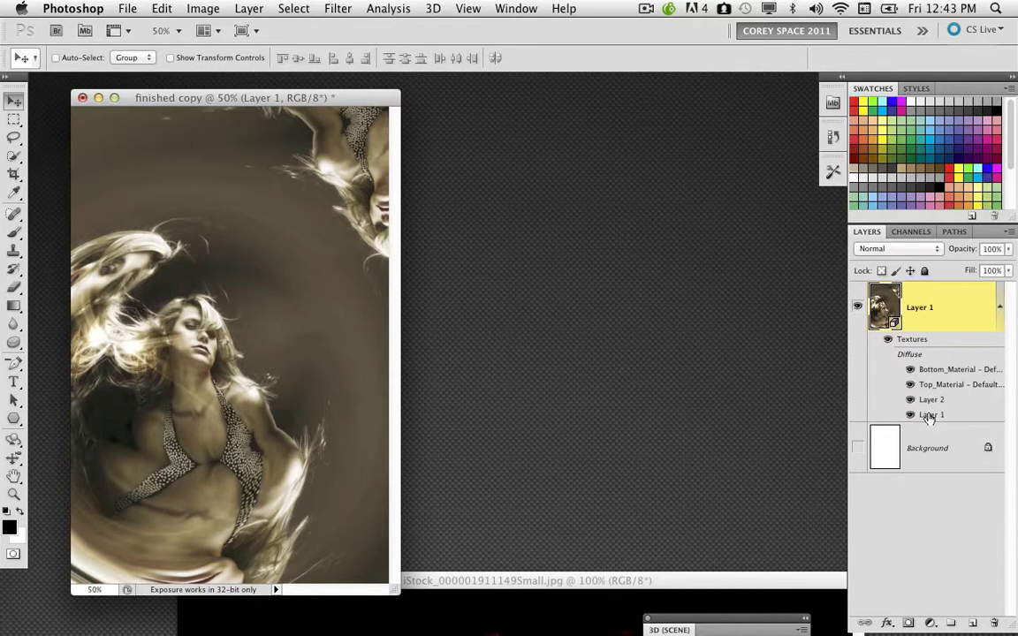
Open the cylinder's Layer 1 texture and drag the fire photo into it as a layer
double_click(930, 416)
left_click_drag(309, 116, 522, 109)
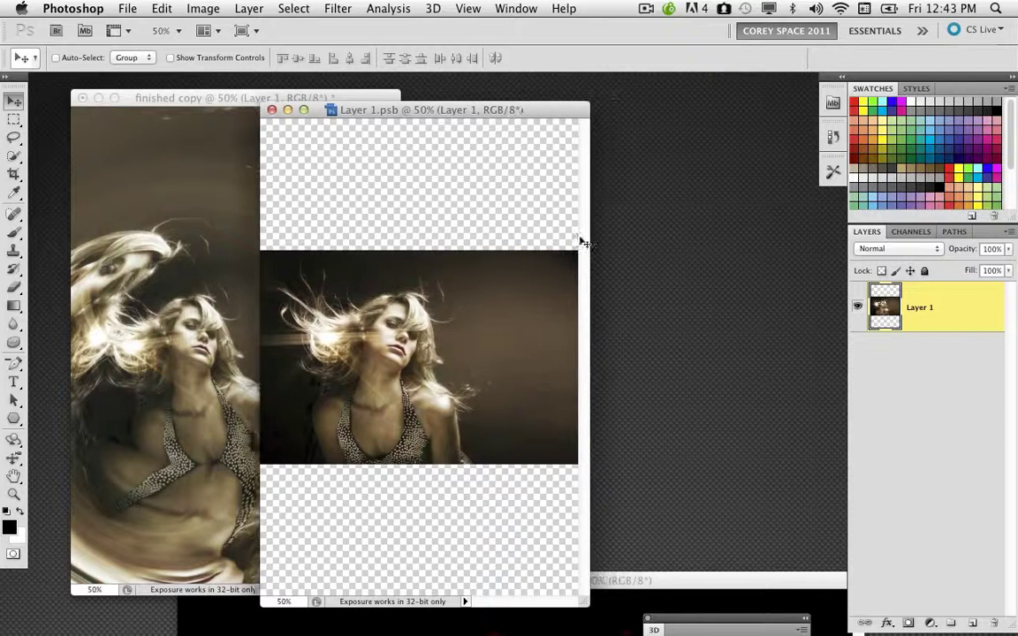
left_click_drag(689, 581, 725, 240)
left_click_drag(512, 268, 440, 264)
left_click(644, 270)
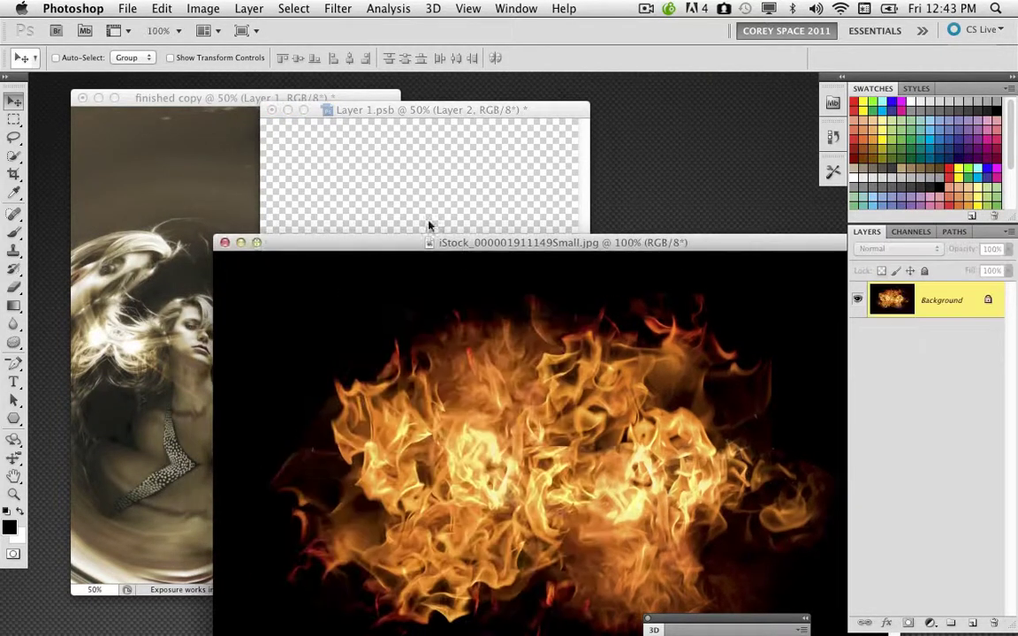
left_click(241, 244)
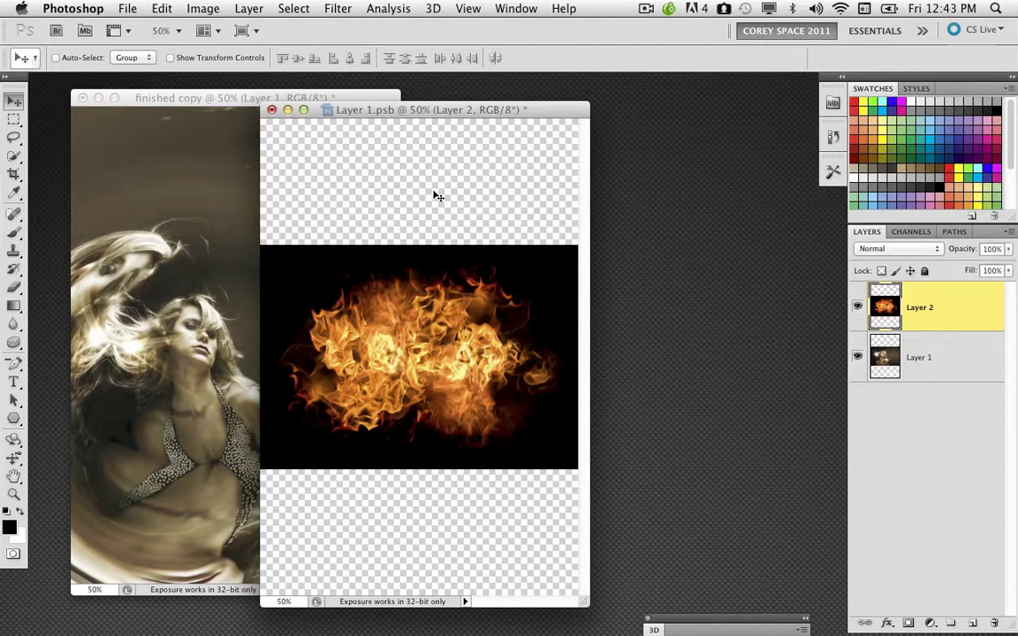
Close and save Layer 1.psb so the flame replaces the portrait on the cylinder
left_click(272, 111)
left_click(638, 239)
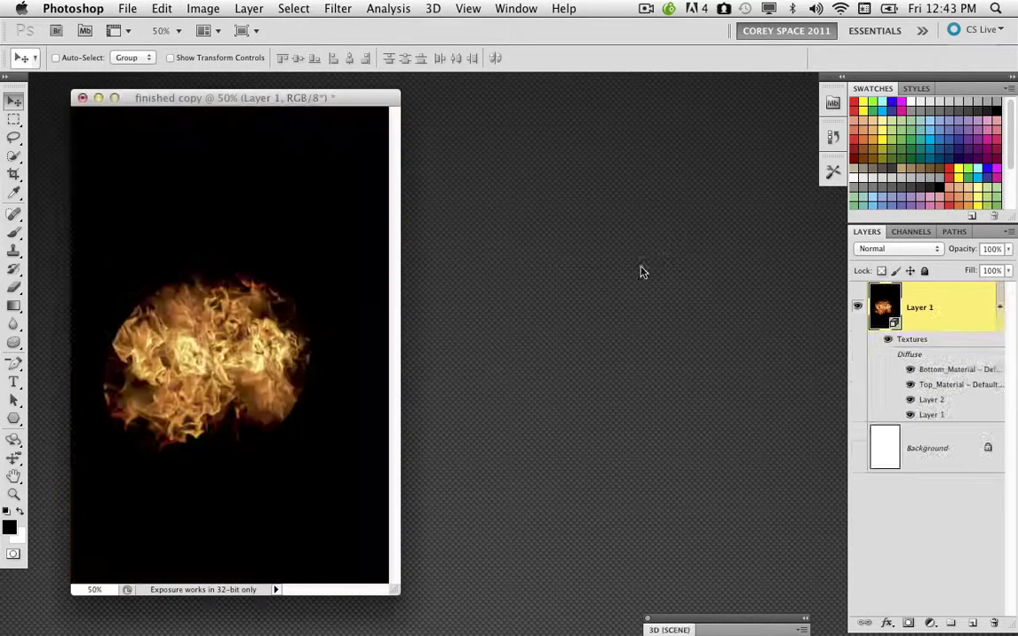
left_click_drag(295, 98, 362, 100)
Show the 3D panel and resume the progressive render of the fire-textured cylinder
left_click(516, 8)
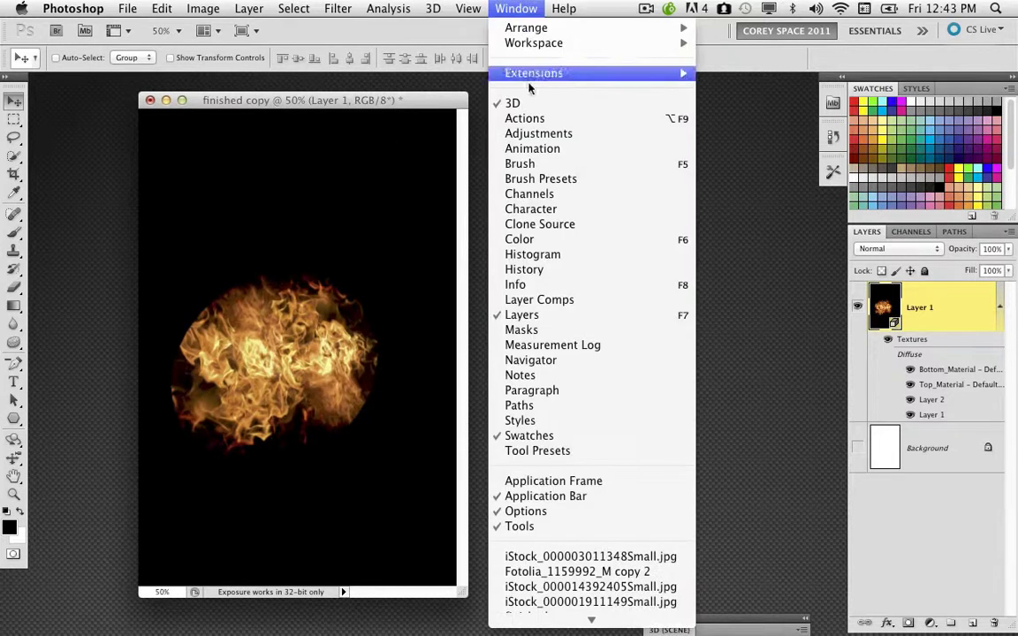
left_click(770, 610)
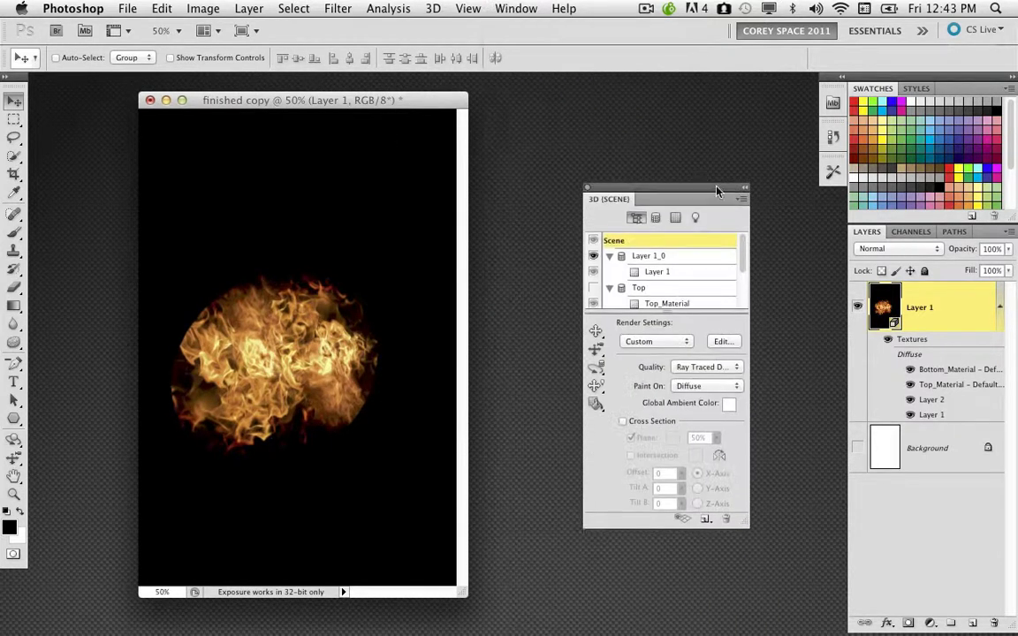
left_click(434, 8)
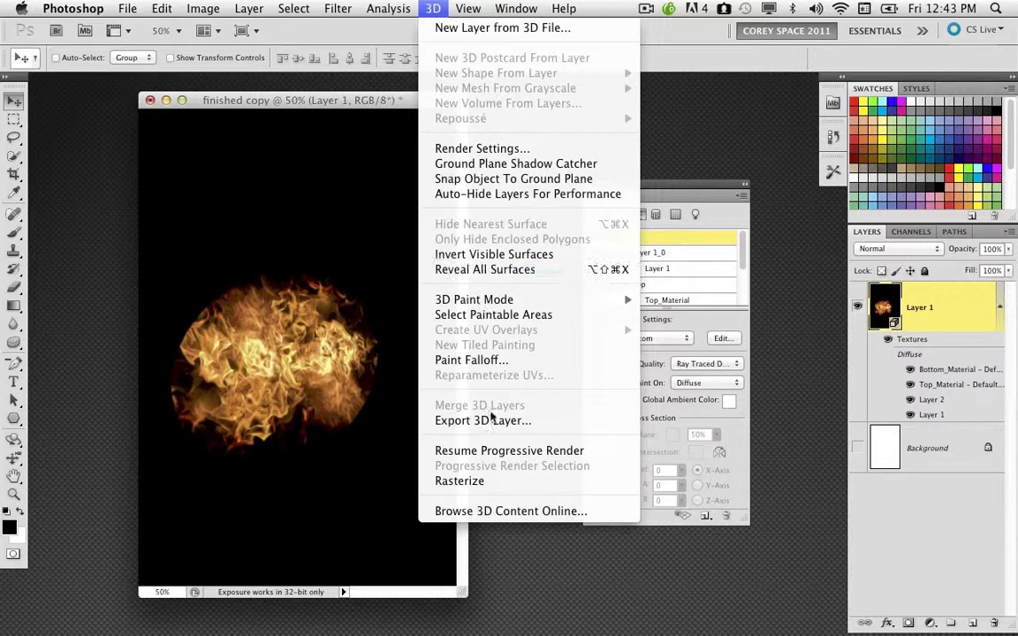
left_click(490, 451)
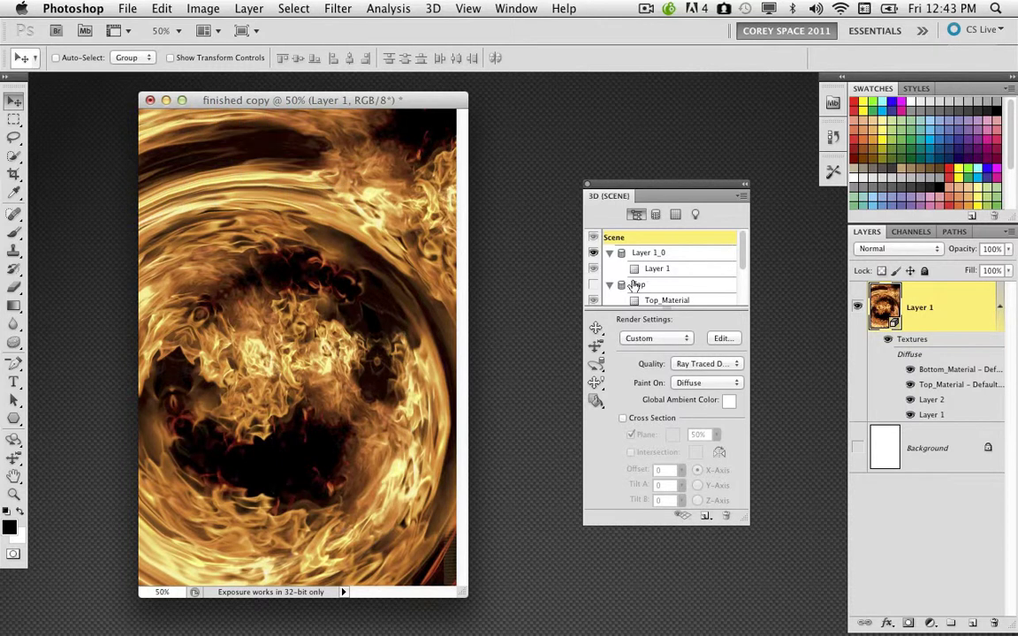
Rotate the fire cylinder with the 3D Mesh Rotate Tool for a different flame swirl
left_click(595, 364)
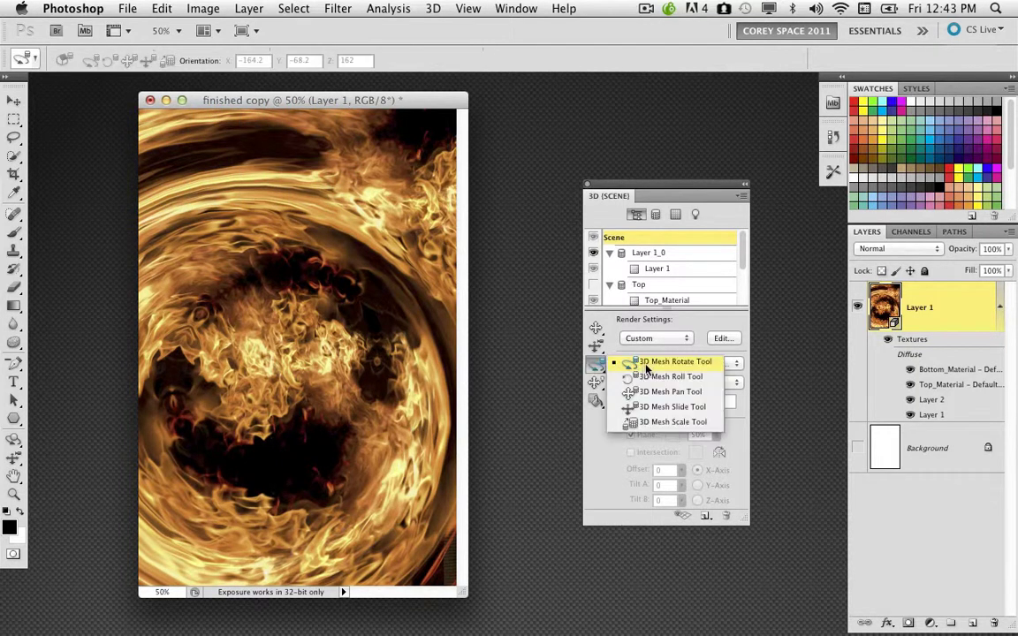
left_click(642, 405)
mouse_move(339, 384)
left_mouse_down()
mouse_move(360, 391)
mouse_move(363, 439)
left_mouse_up()
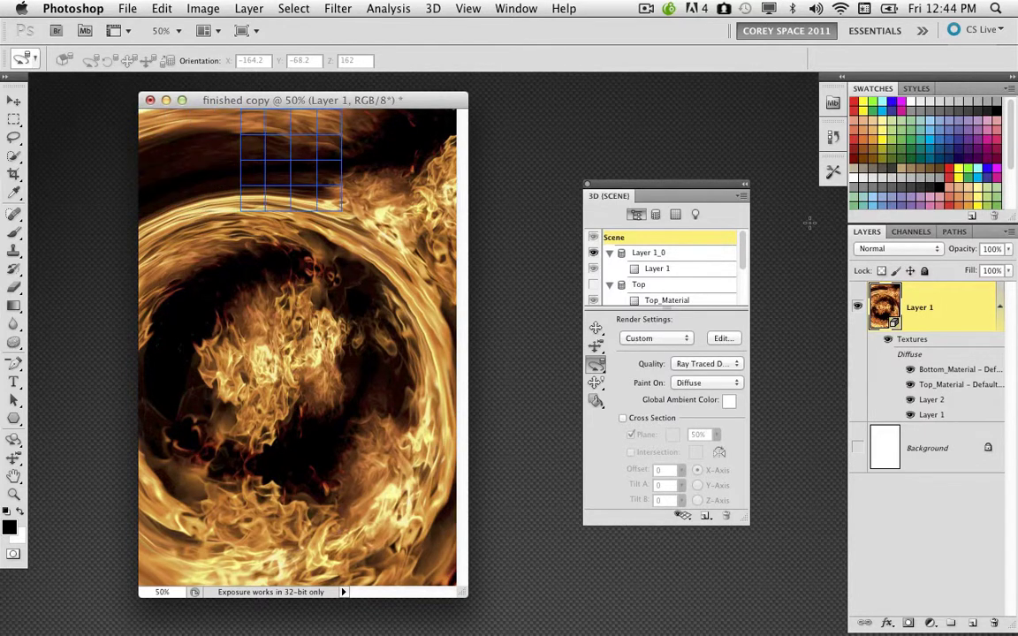
left_click(433, 8)
left_click(262, 219)
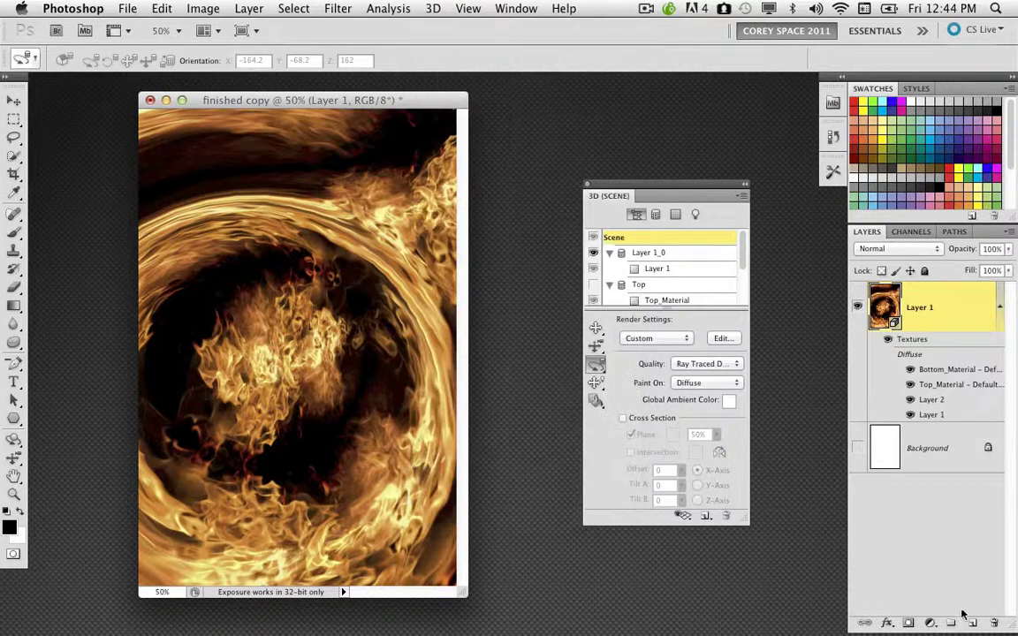
Add an empty Layer 2 above the fire vortex, creating no new 3D shape, and reselect Layer 1
key("super+shift+alt+n")
left_click(434, 8)
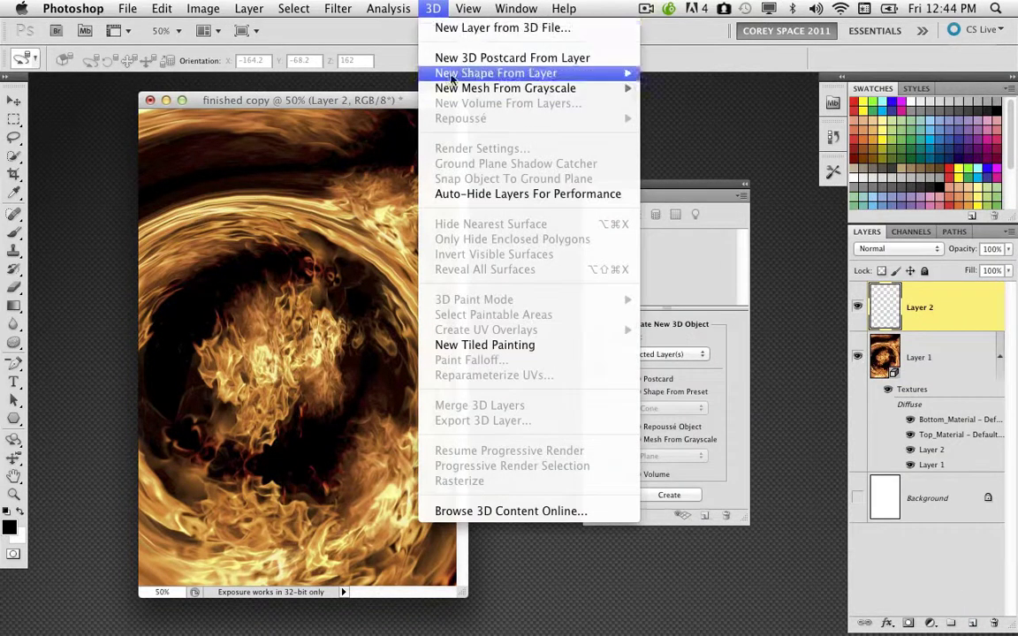
mouse_move(530, 74)
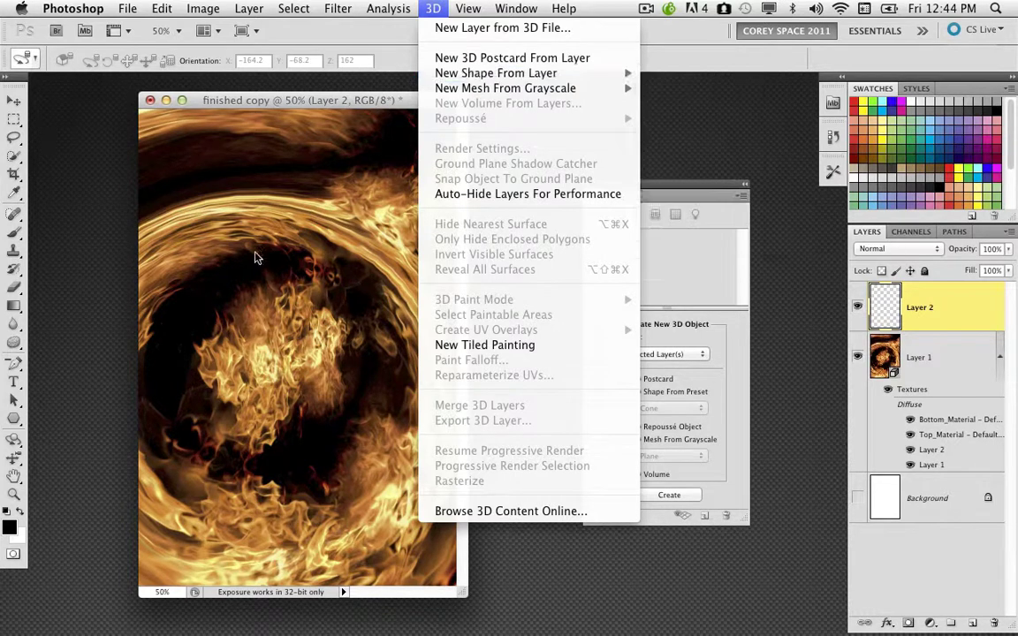
left_click(229, 251)
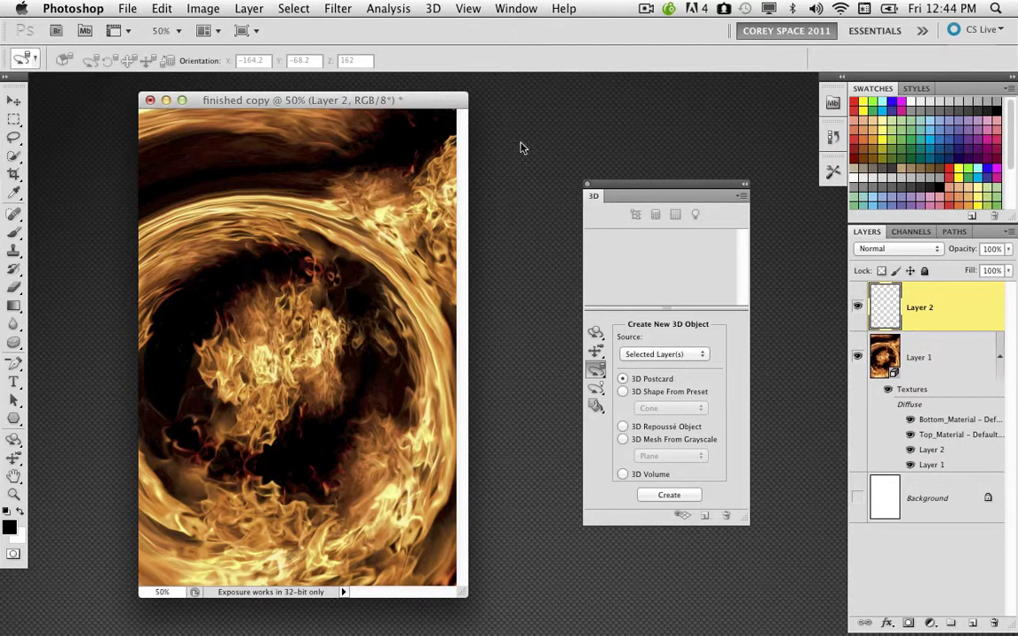
left_click_drag(643, 183, 595, 194)
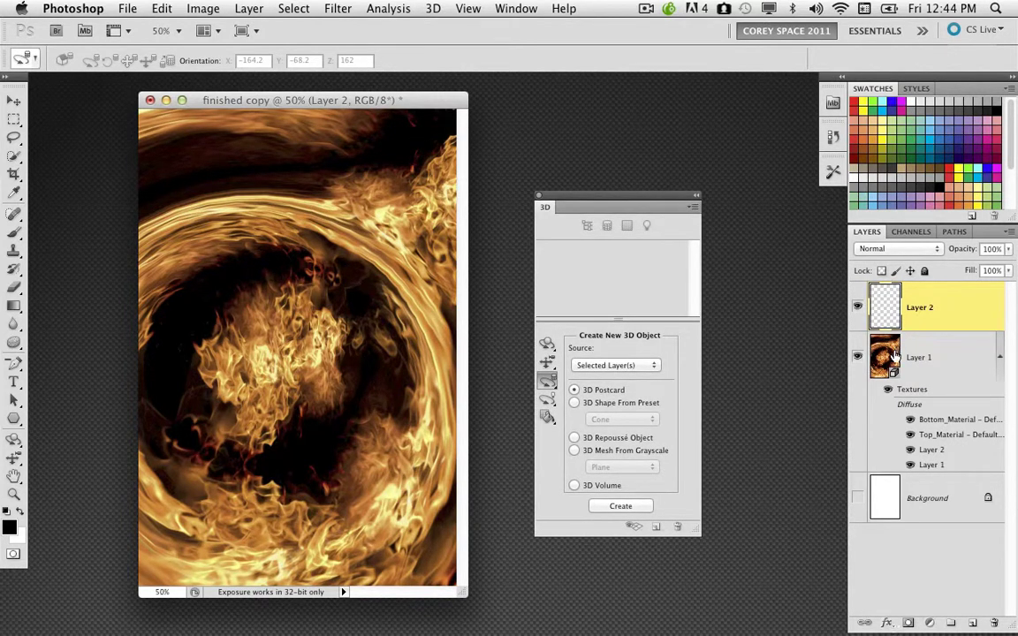
left_click(908, 371)
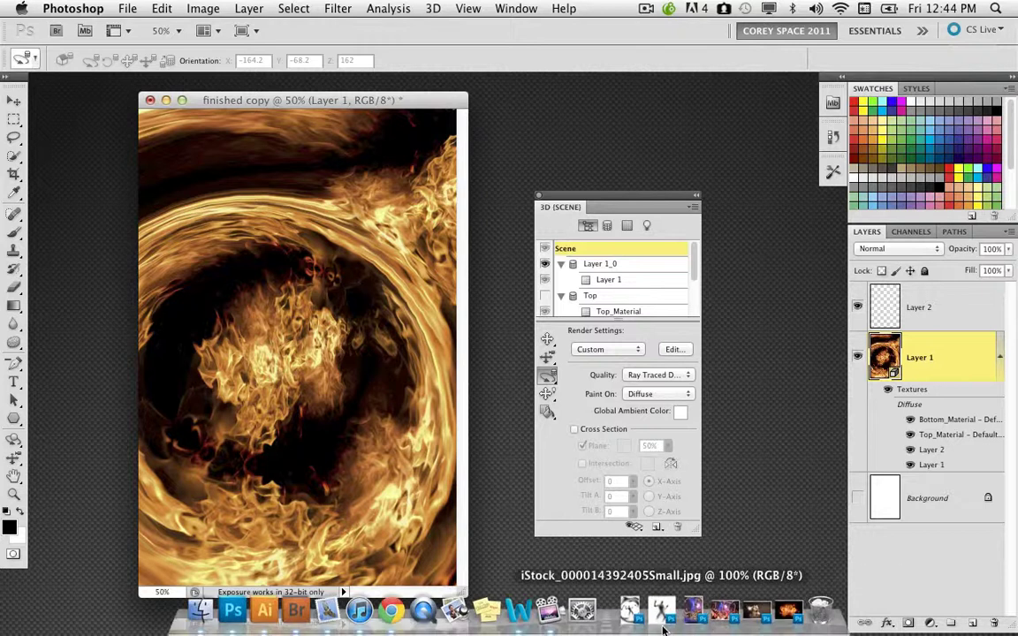
Restore the shadow-figure photo from the Dock and view it at 50%
left_click(661, 610)
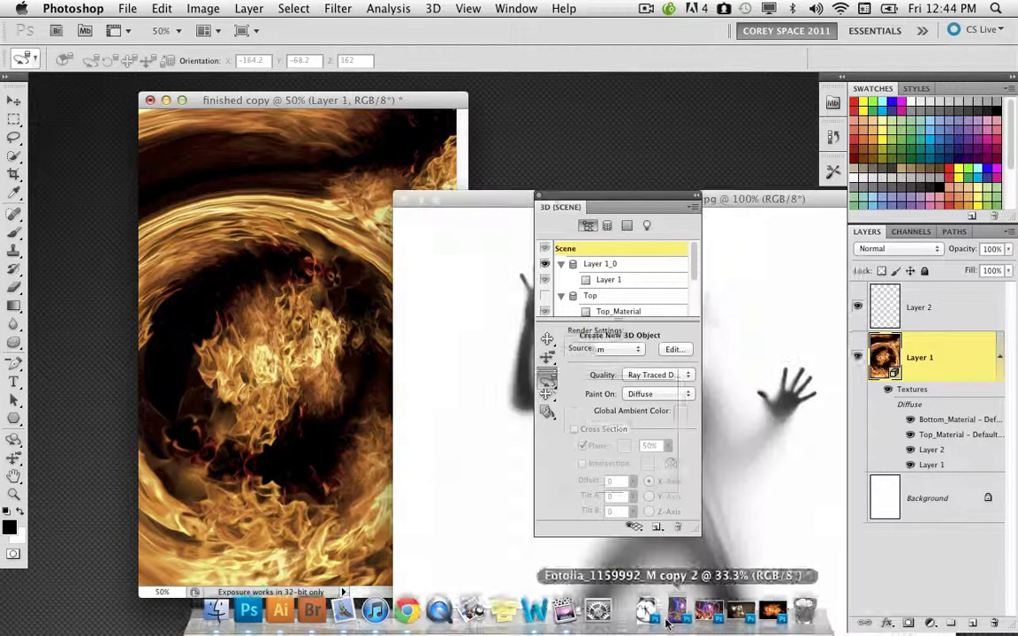
left_click_drag(573, 217, 240, 330)
left_click_drag(466, 189, 418, 127)
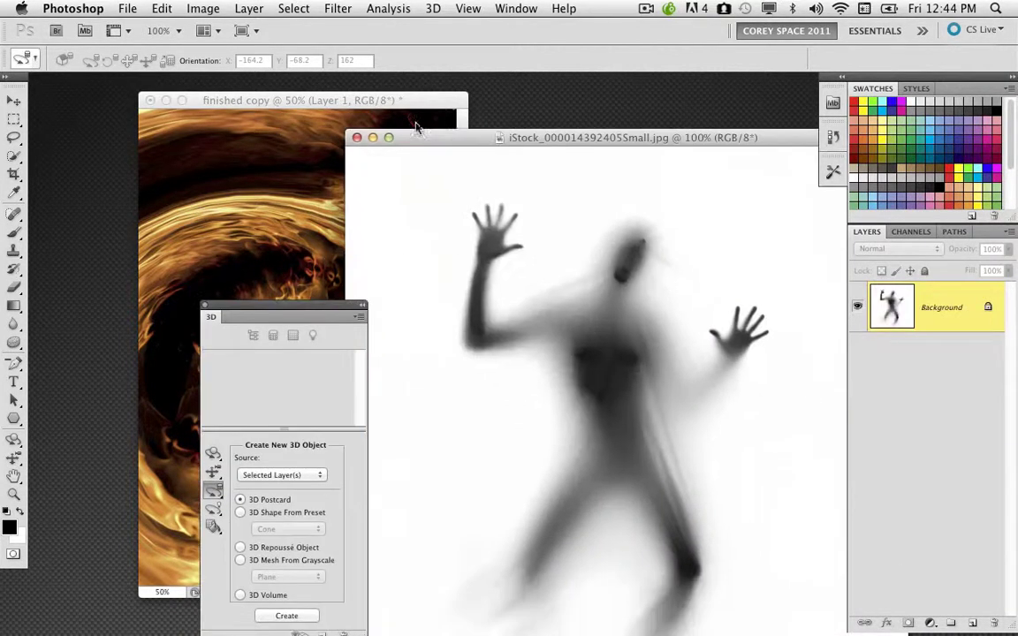
key("super+minus")
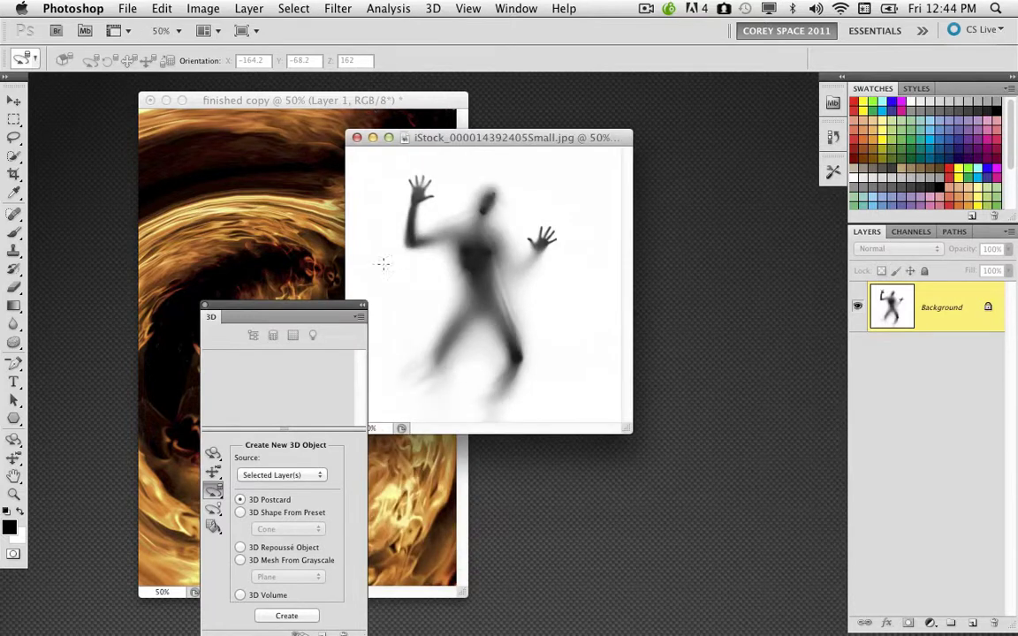
Restore the finished copy 2 swirl render and view it at 25%
left_click(630, 610)
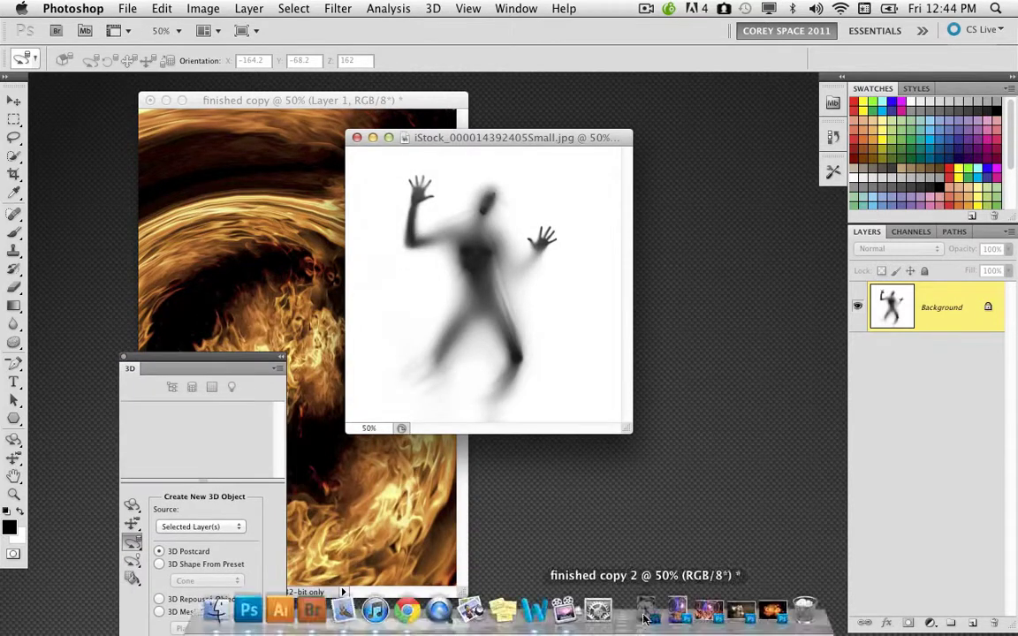
left_click_drag(246, 368, 795, 626)
key("super+minus")
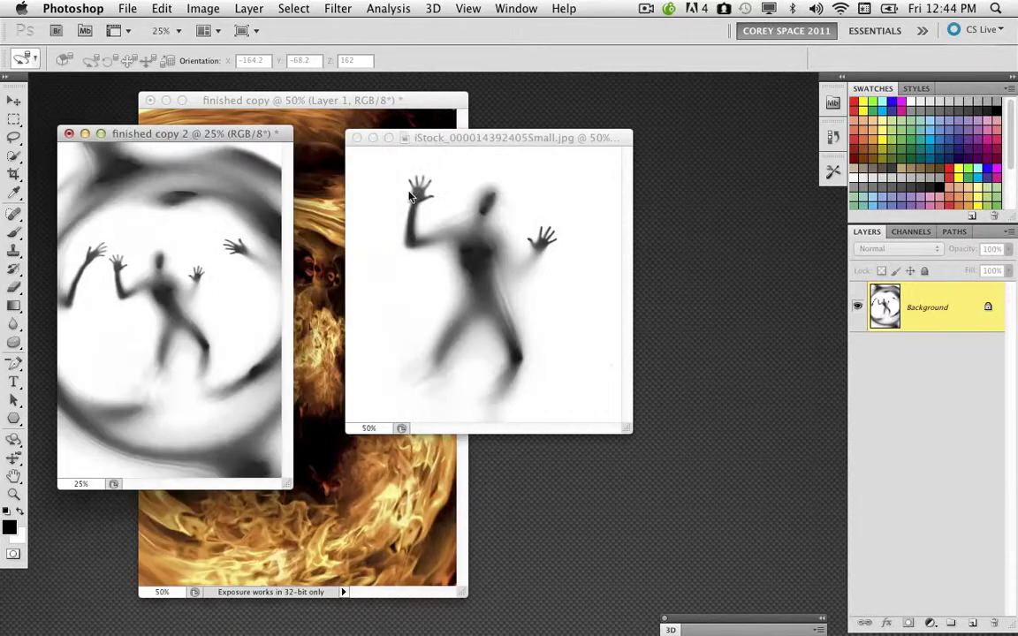
left_click_drag(242, 128, 263, 123)
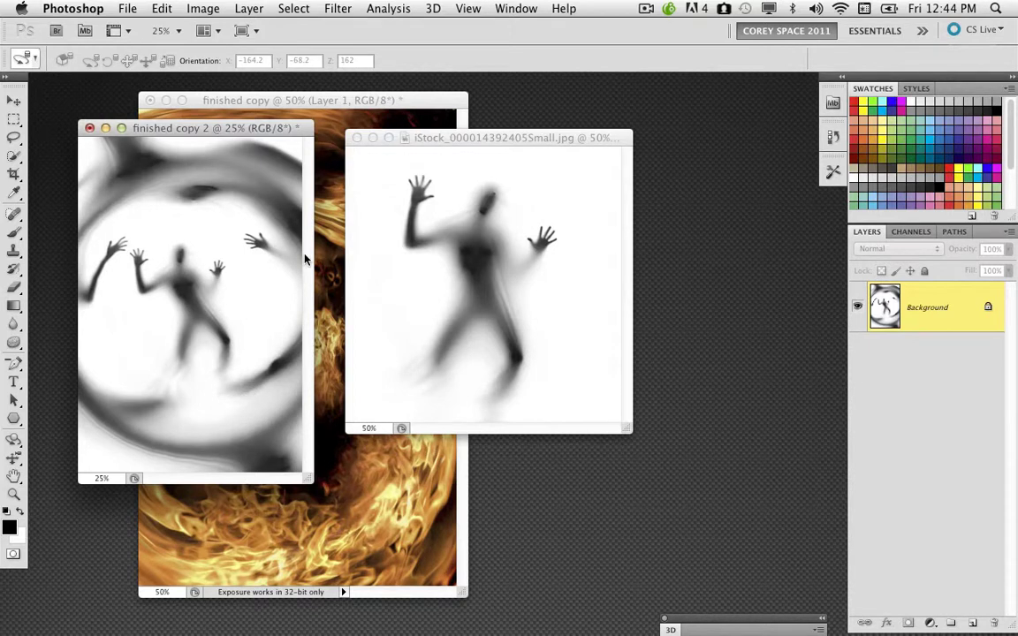
Restore the Fotolia_2377015_S.jpg crowd photo and its purple swirl render from the Dock
mouse_move(696, 618)
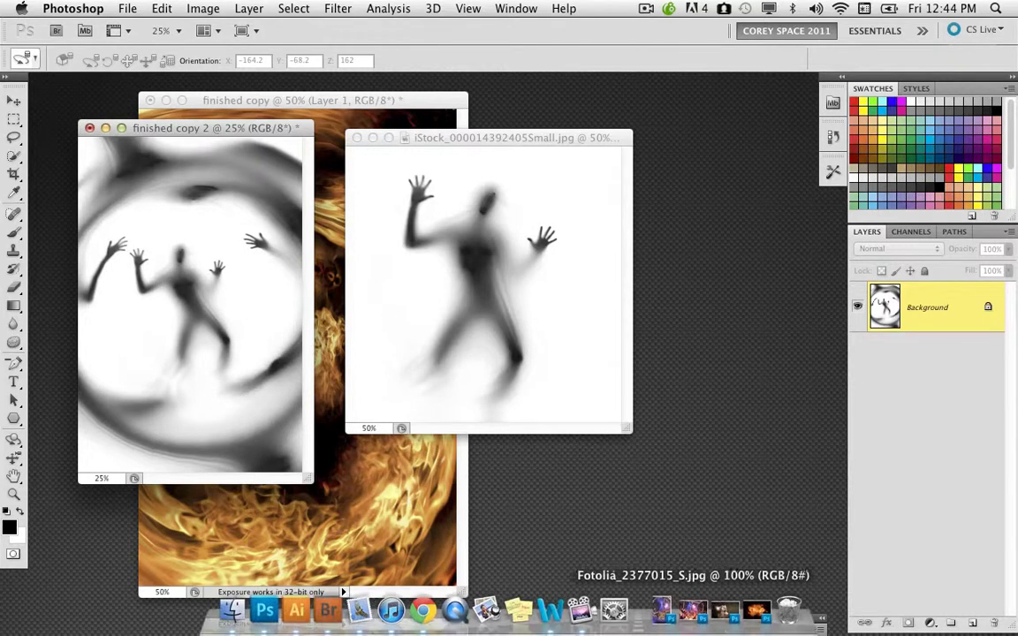
left_click(696, 617)
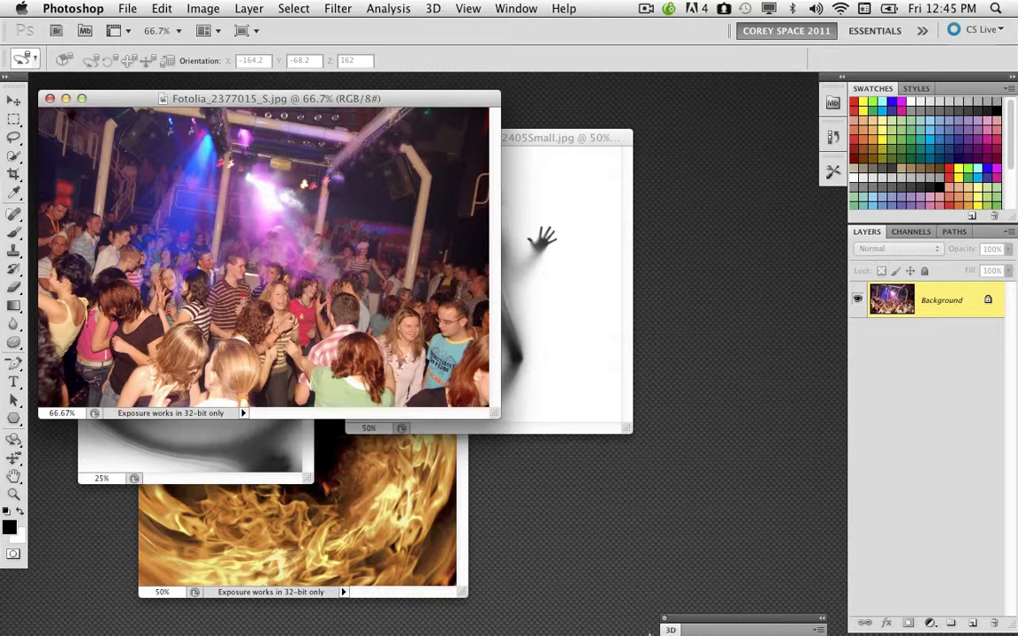
left_click(676, 616)
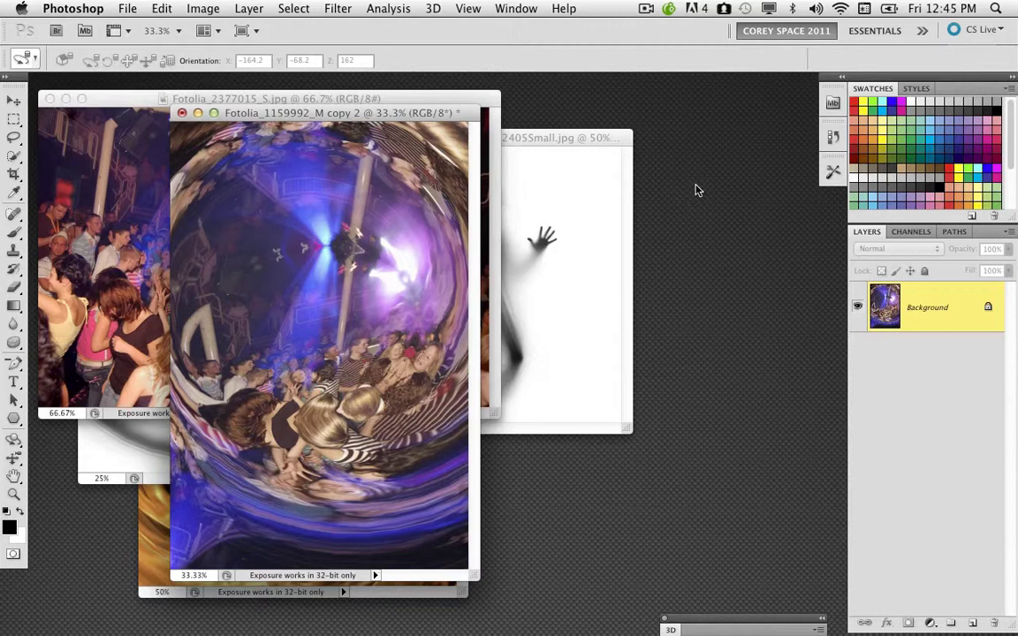
Arrange the windows so the purple crowd render sits beside the fire vortex document
left_click(152, 521)
left_click_drag(237, 100, 591, 88)
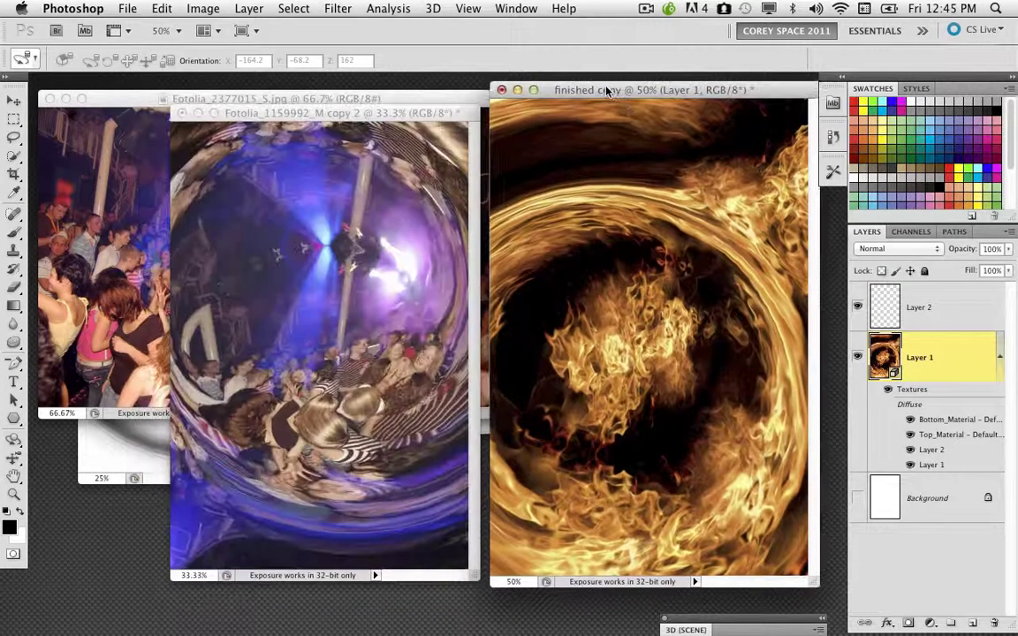
left_click_drag(379, 100, 230, 207)
left_click_drag(265, 98, 529, 552)
left_click_drag(239, 203, 371, 115)
left_click_drag(545, 89, 555, 96)
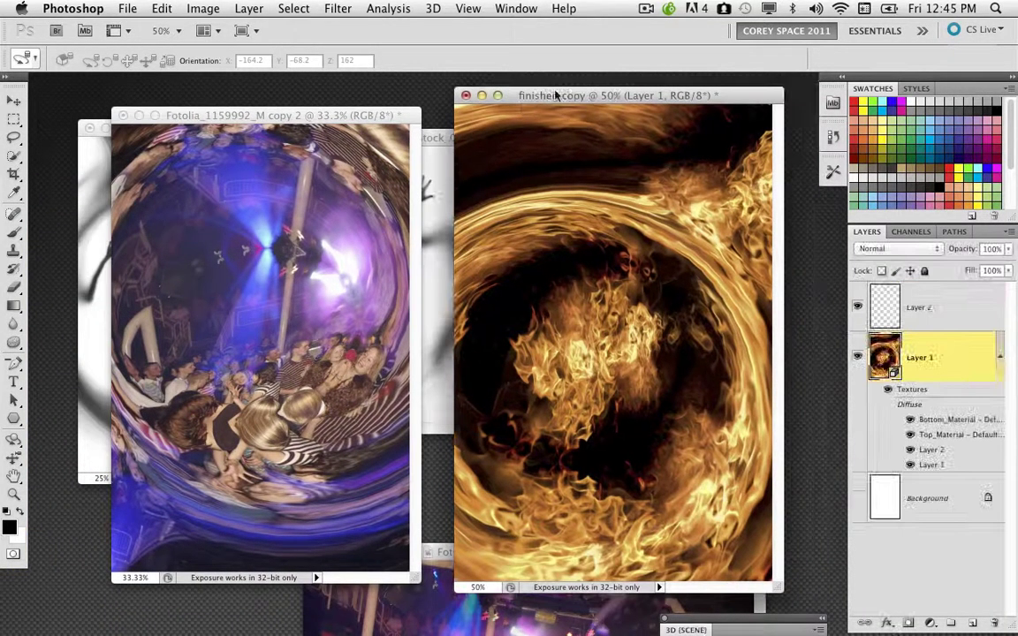